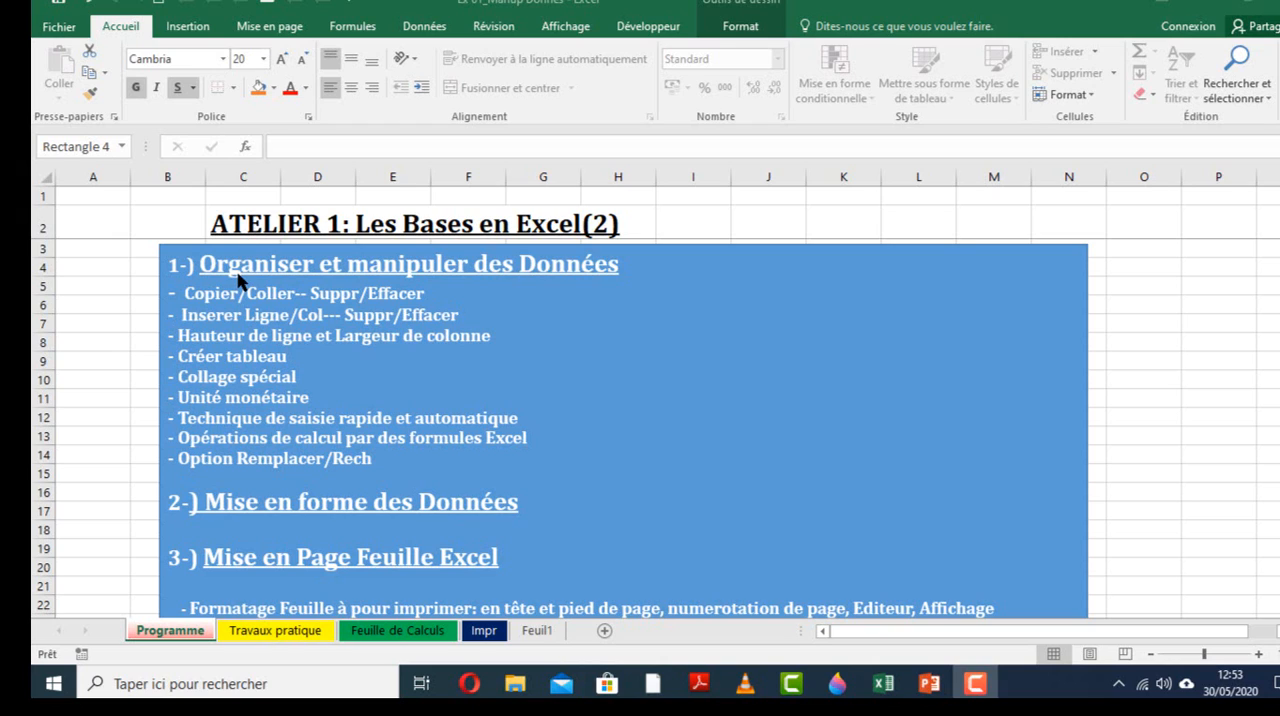
Step: Review the workshop outline on the Programme sheet, going through the formula calculations, data formatting, page setup and Astuces Pratiques entries
click(236, 270)
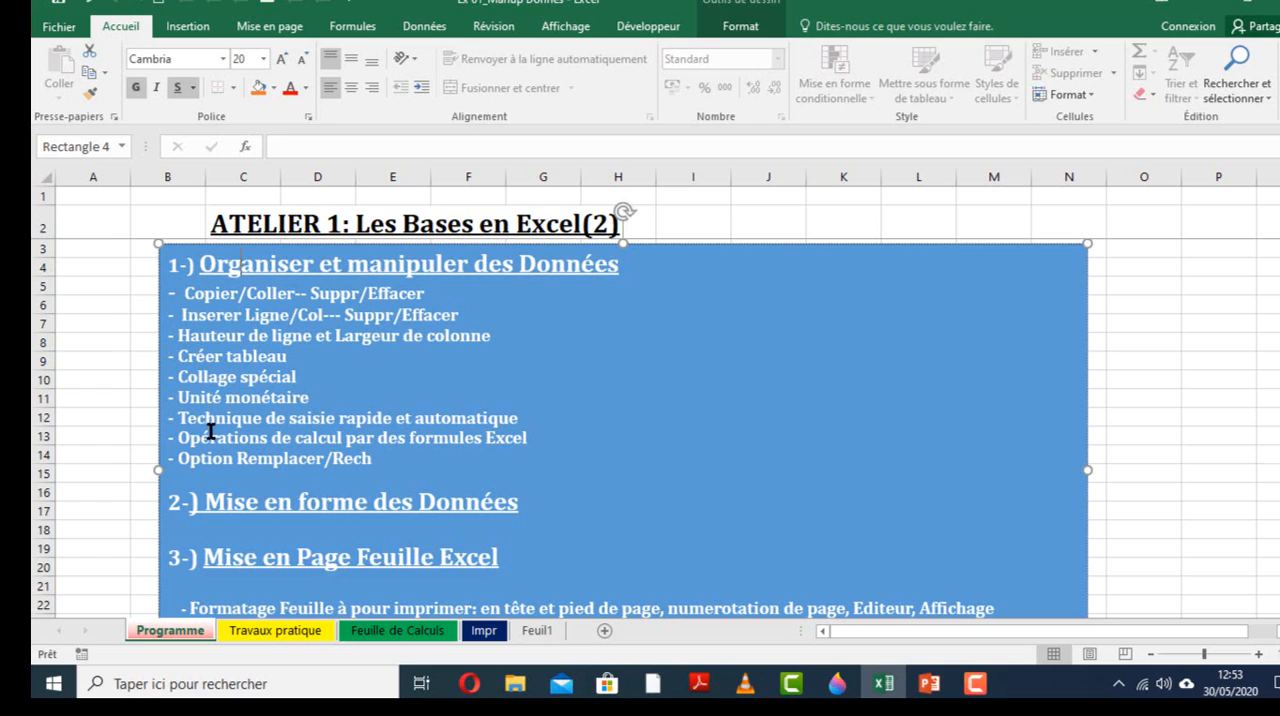
drag(183, 437, 513, 442)
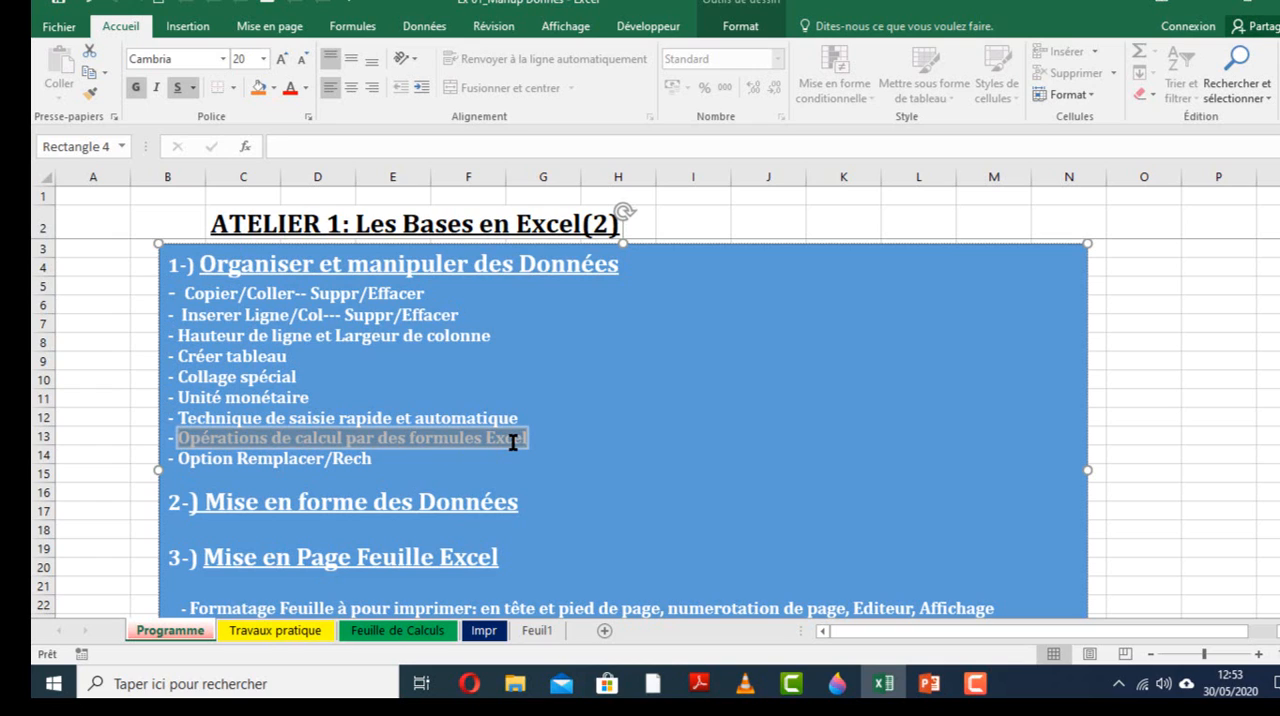
click(233, 462)
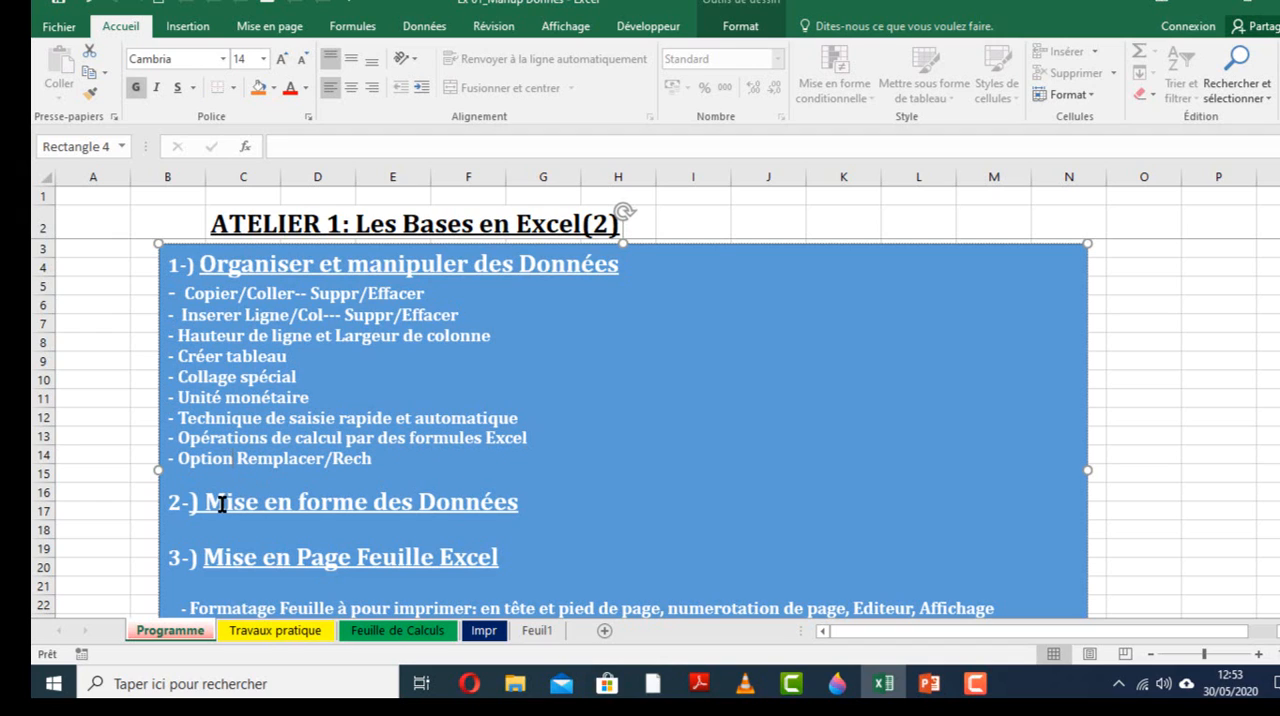
drag(207, 503, 520, 512)
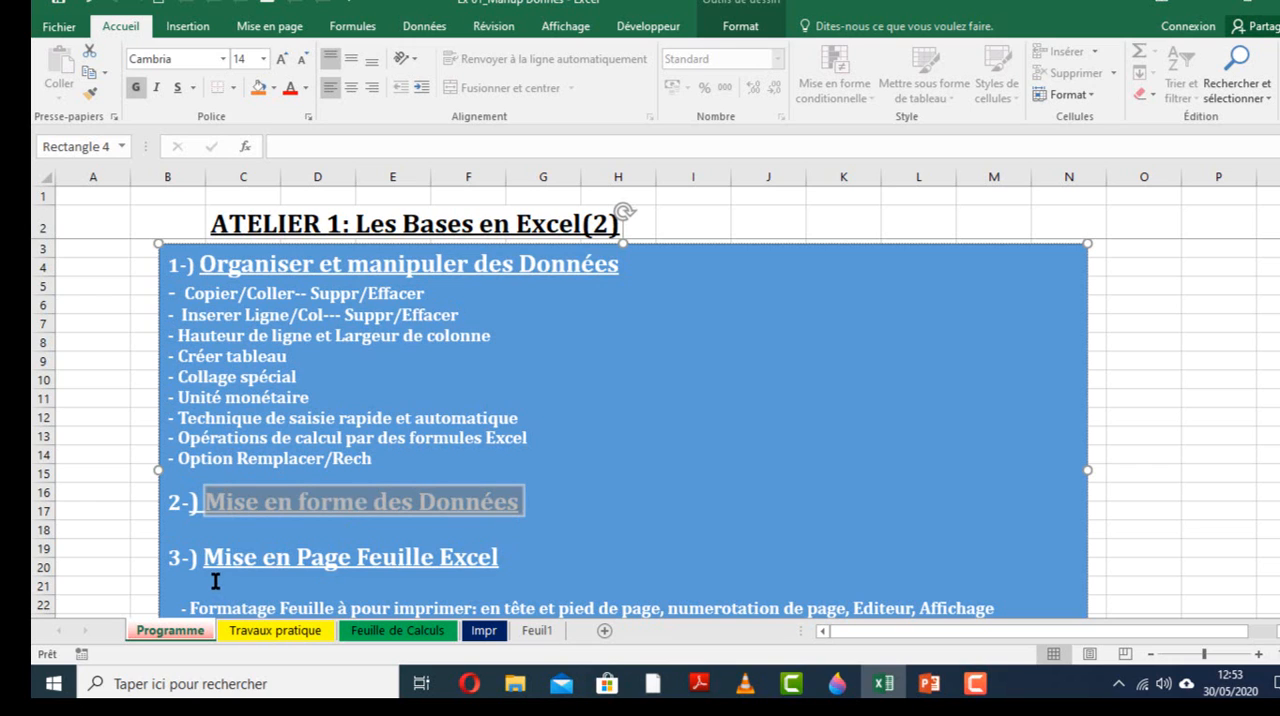
drag(207, 557, 440, 558)
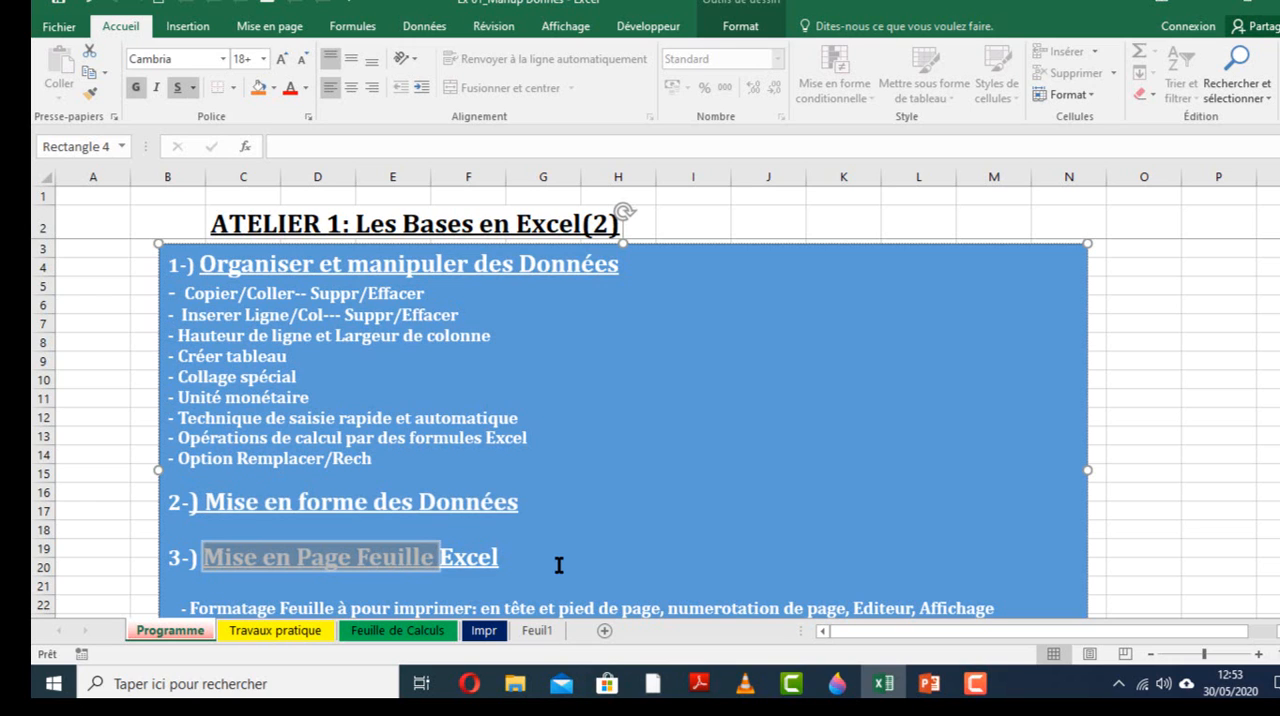
drag(559, 566, 560, 563)
scroll(560, 563, down, 3)
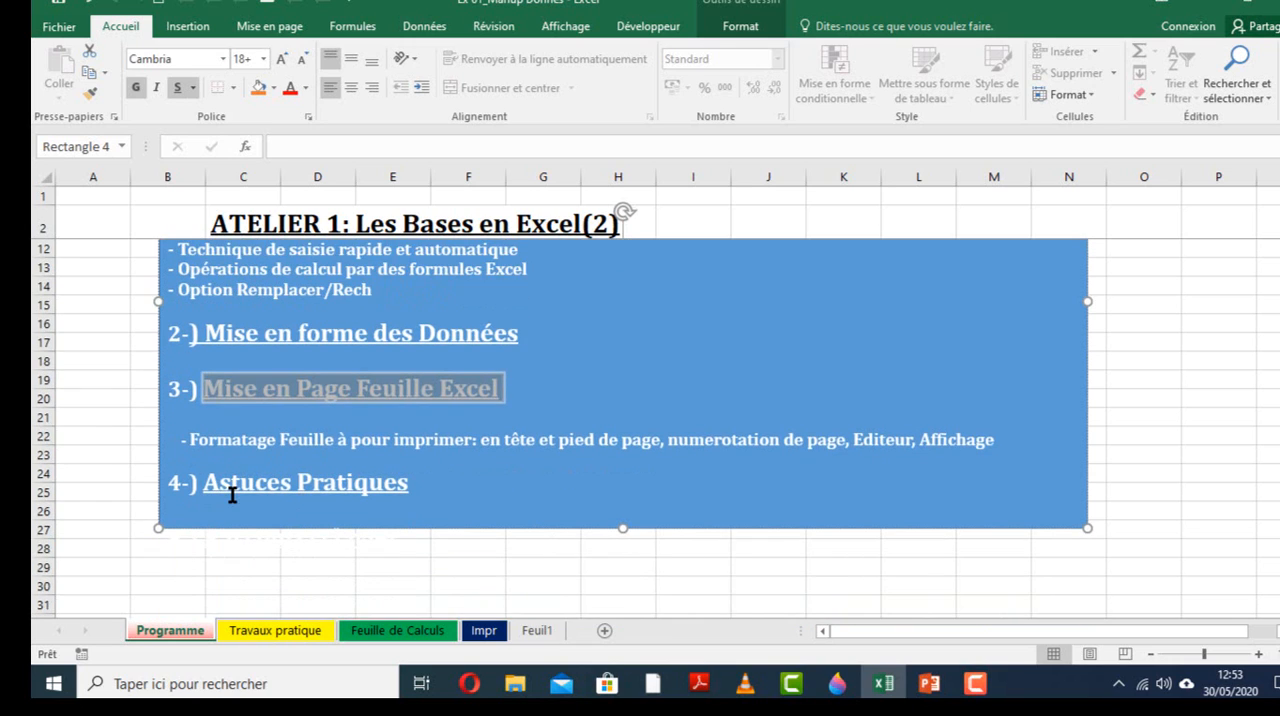
drag(208, 490, 403, 485)
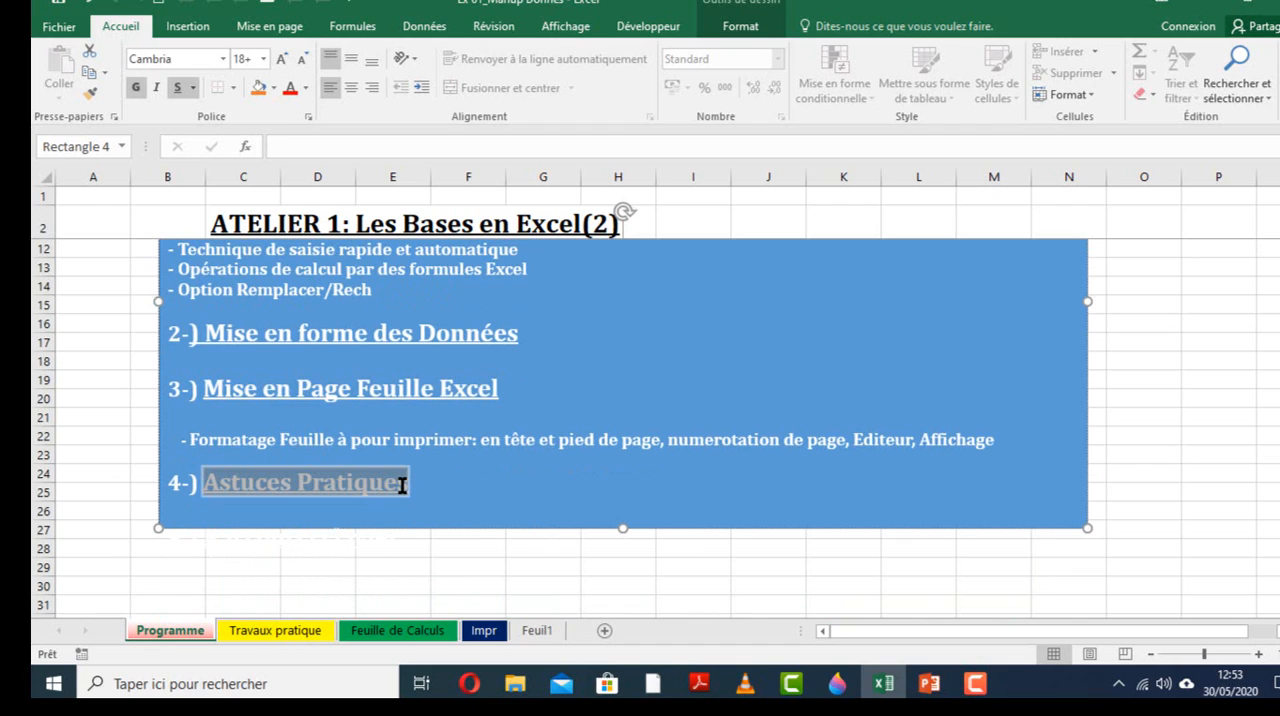
Step: Append ", Raccourci clavier" to the "Astuces Pratiques" heading in the blue programme text box
click(411, 490)
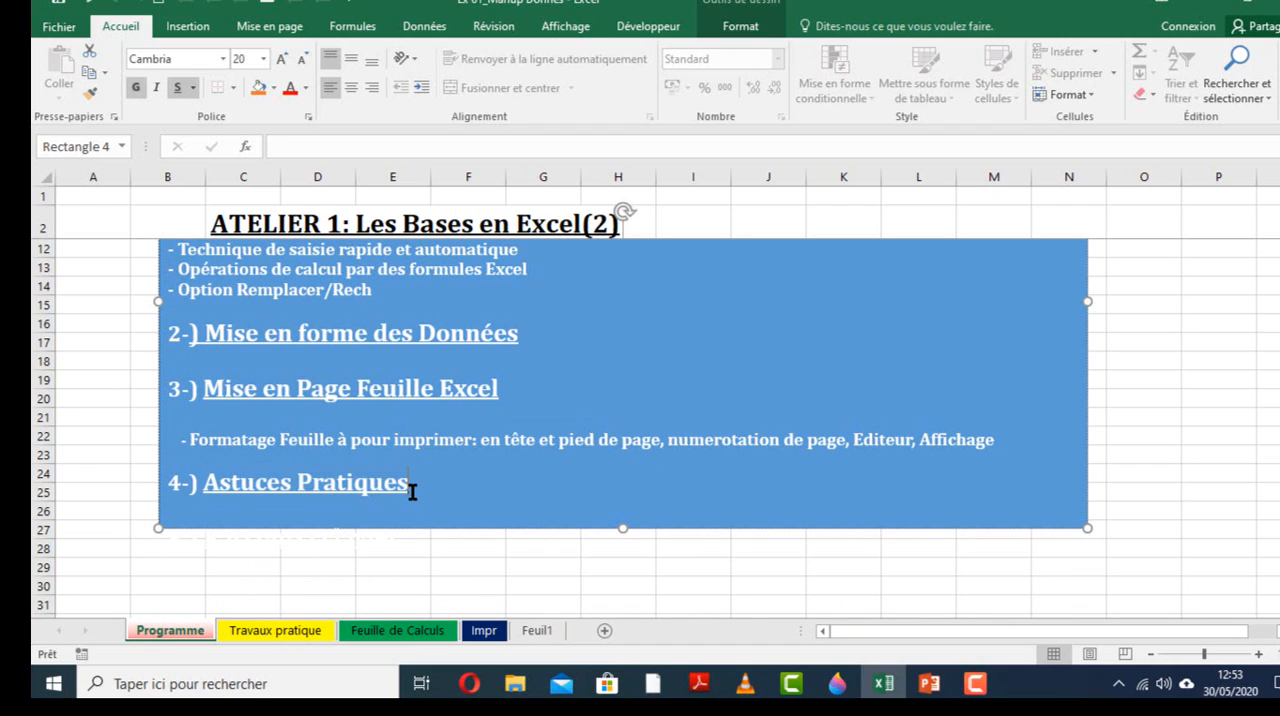
text(? r)
key(BackSpace)
key(BackSpace)
key(BackSpace)
text(, Raccourci)
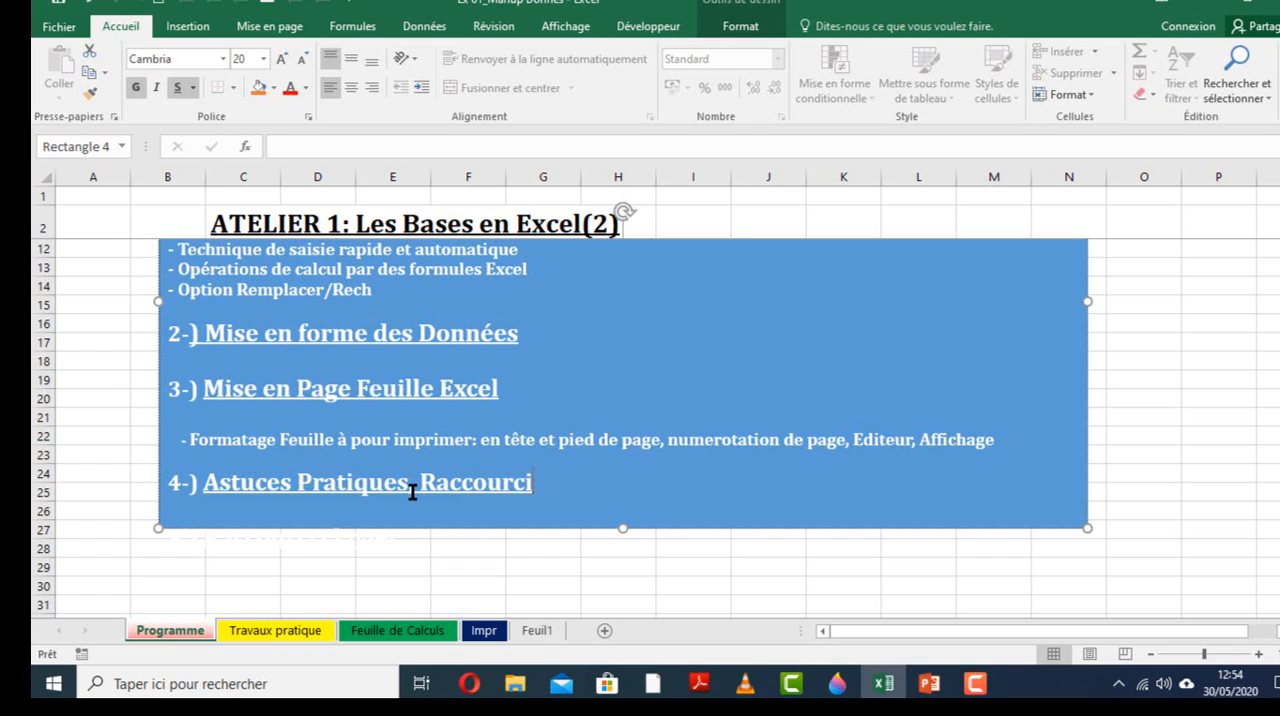
text( clavier)
key(Escape)
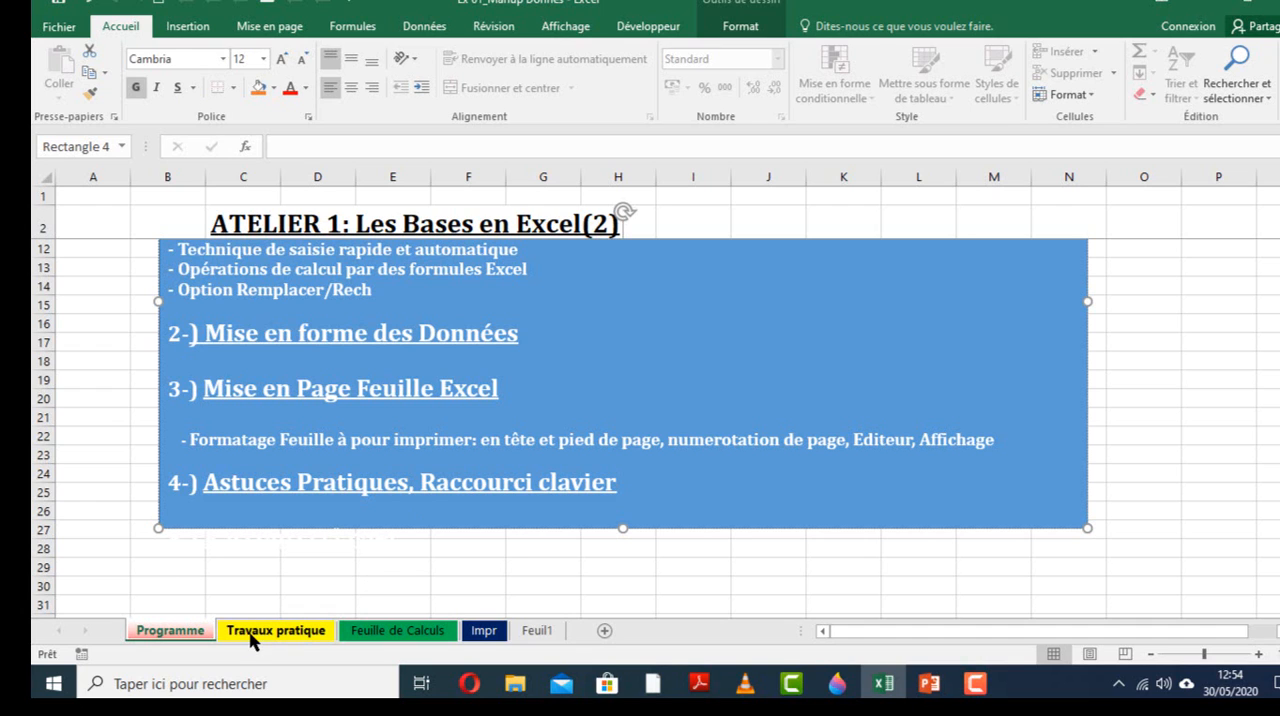
Step: Examine the task list on the Travaux pratique sheet, especially the first task, and glance at the Feuille de Calculs sheet it concerns
click(253, 630)
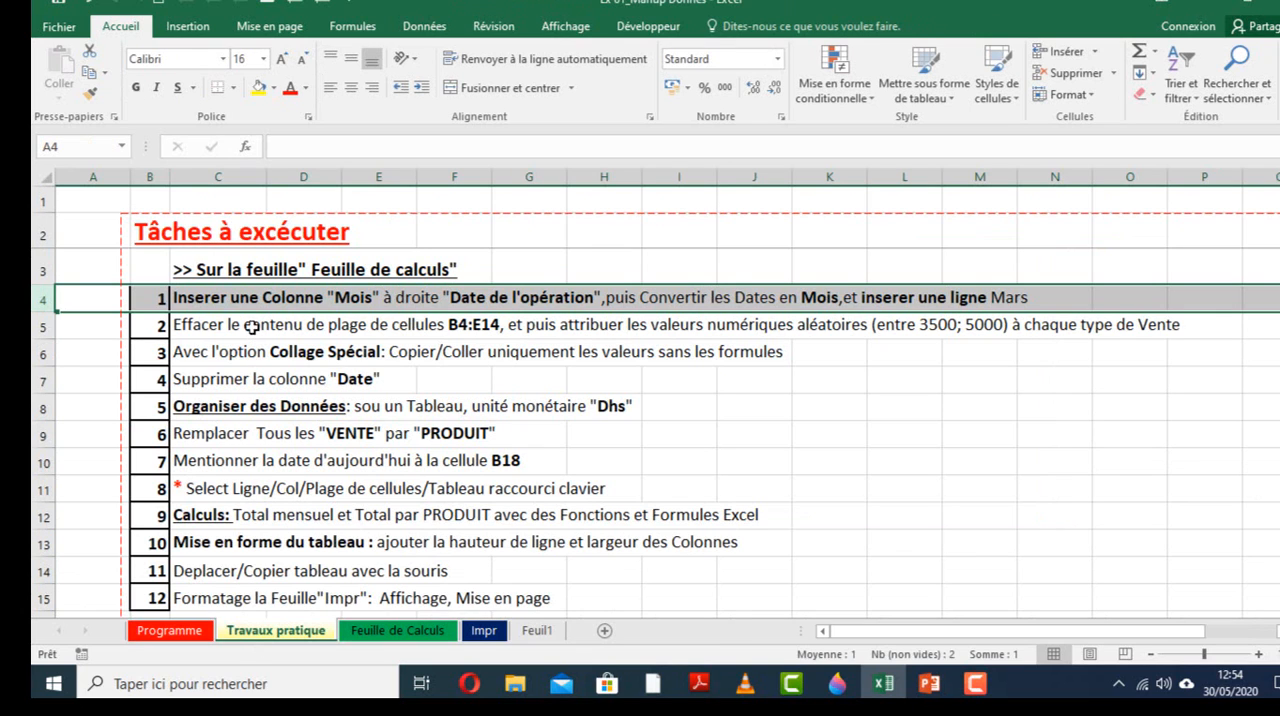
click(193, 245)
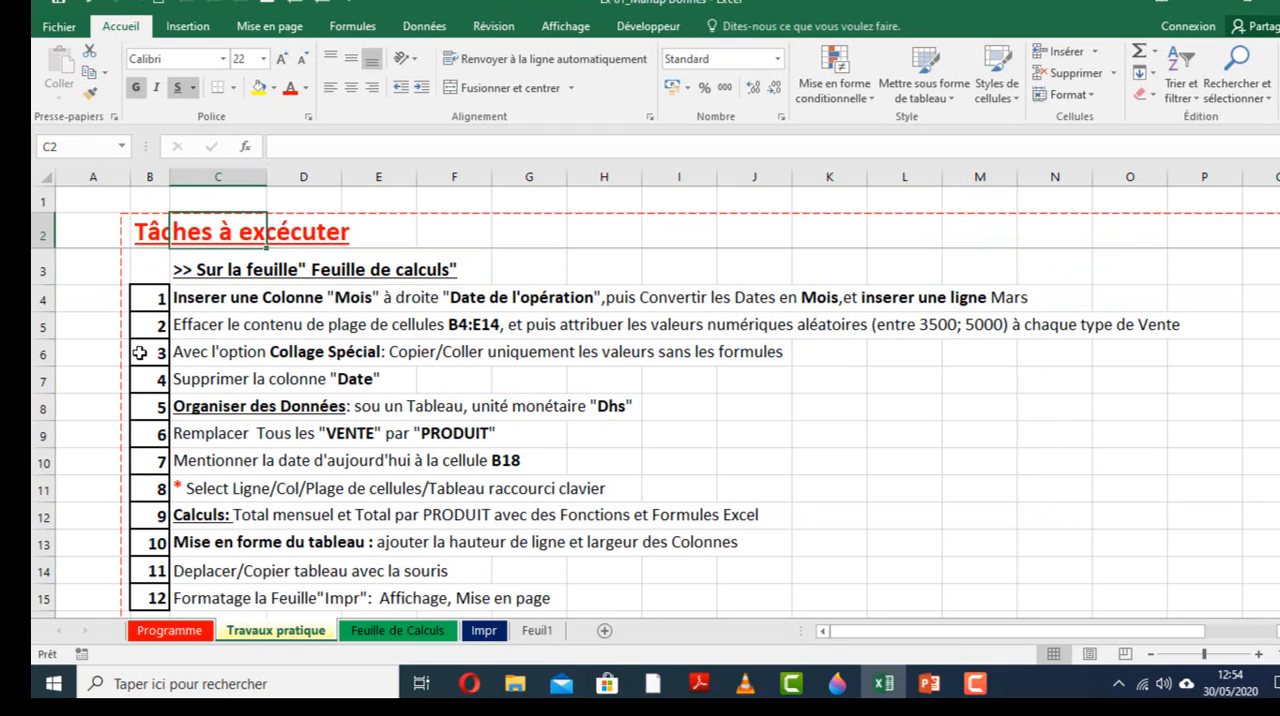
click(57, 270)
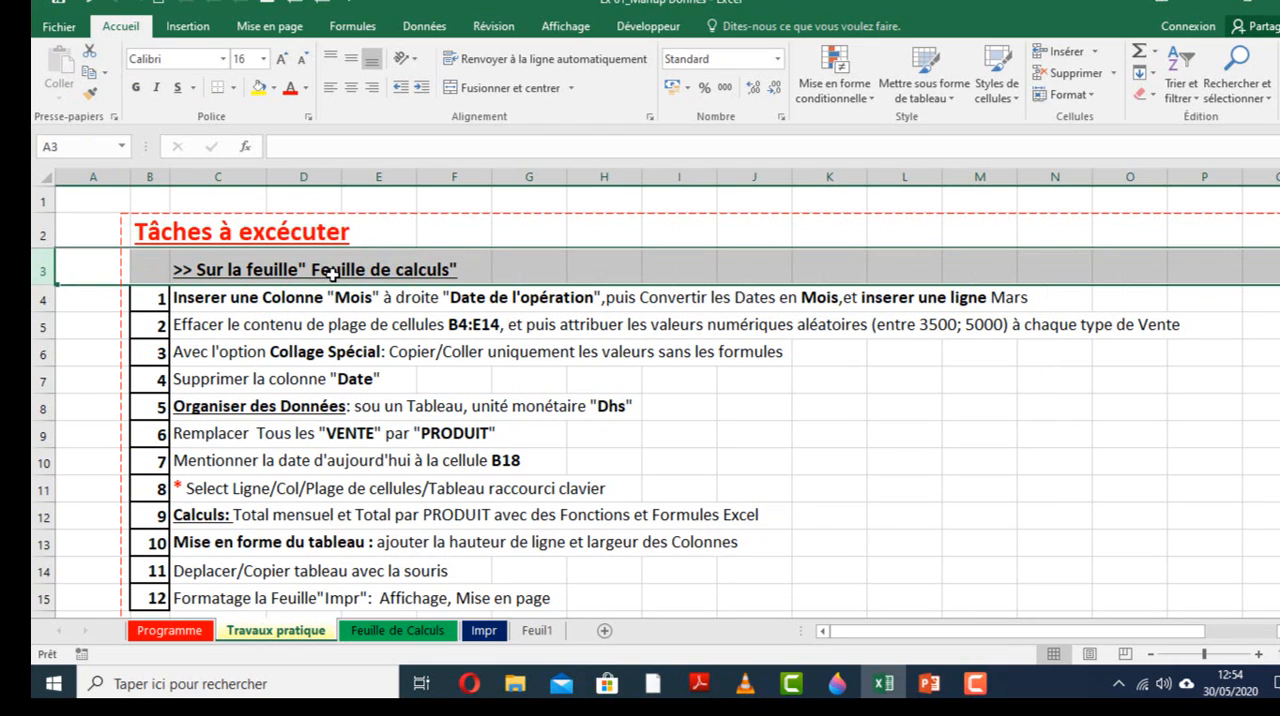
click(384, 634)
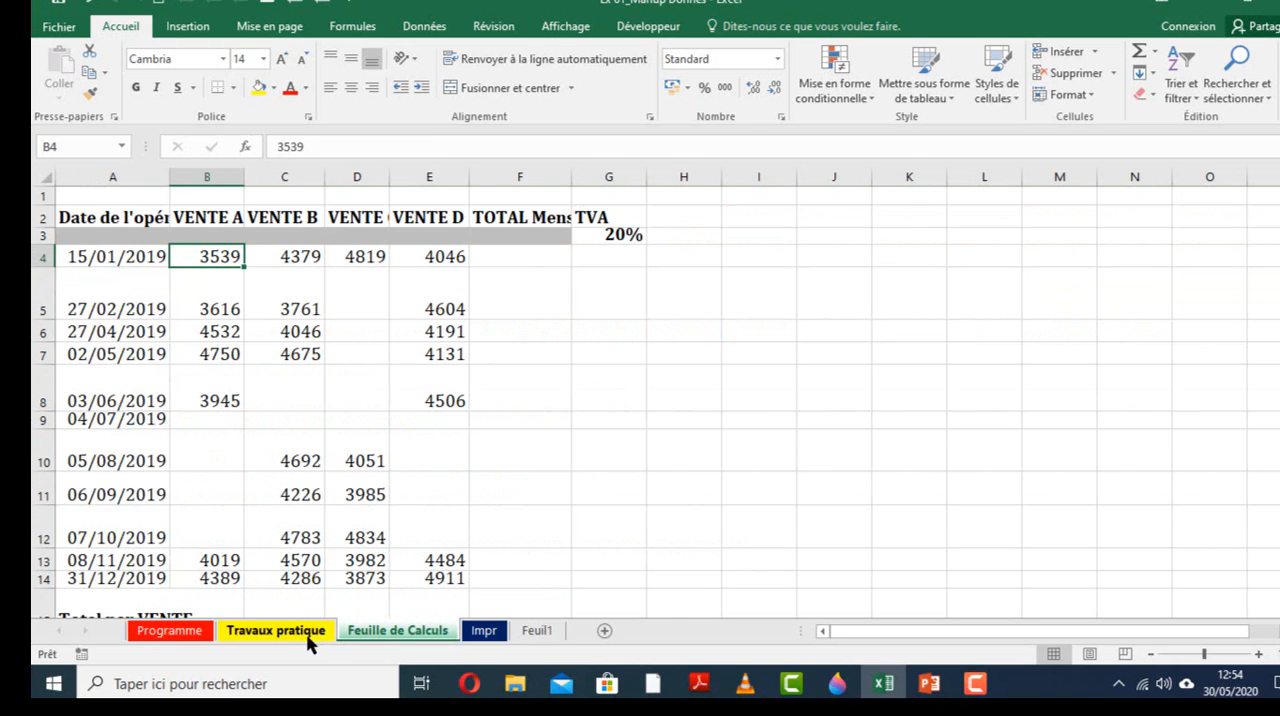
key(ctrl+Page_Up)
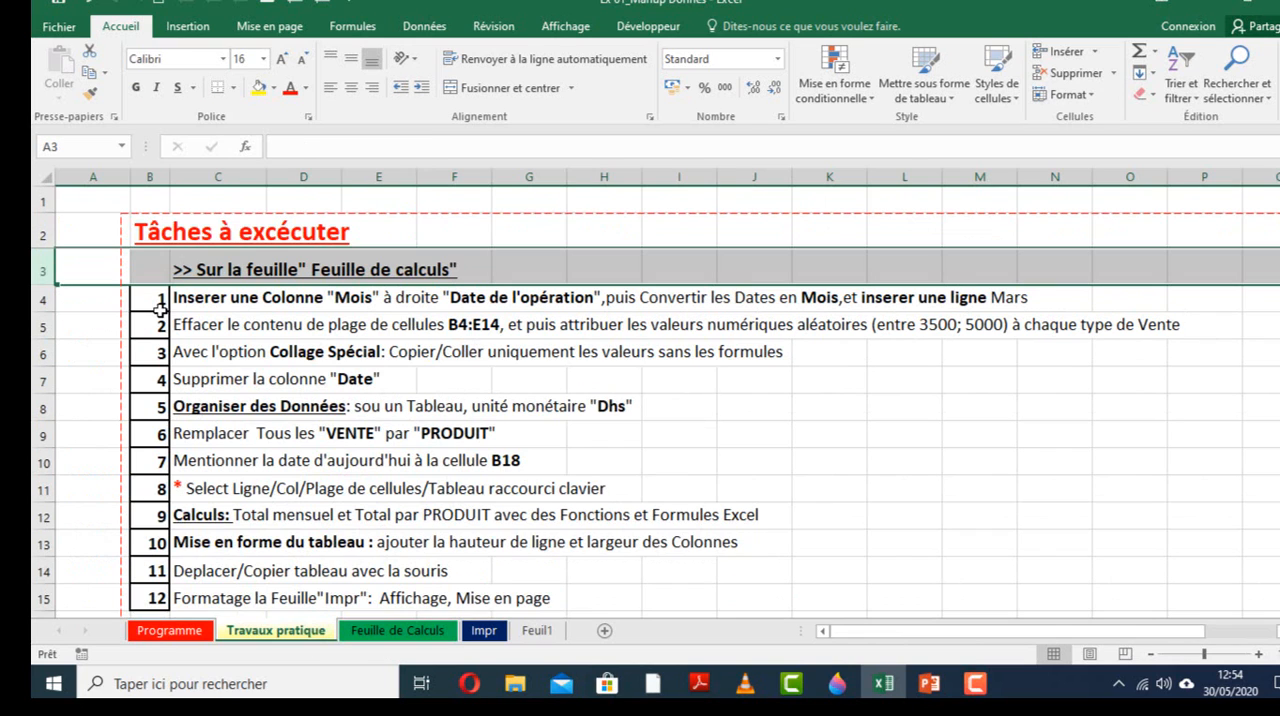
click(41, 298)
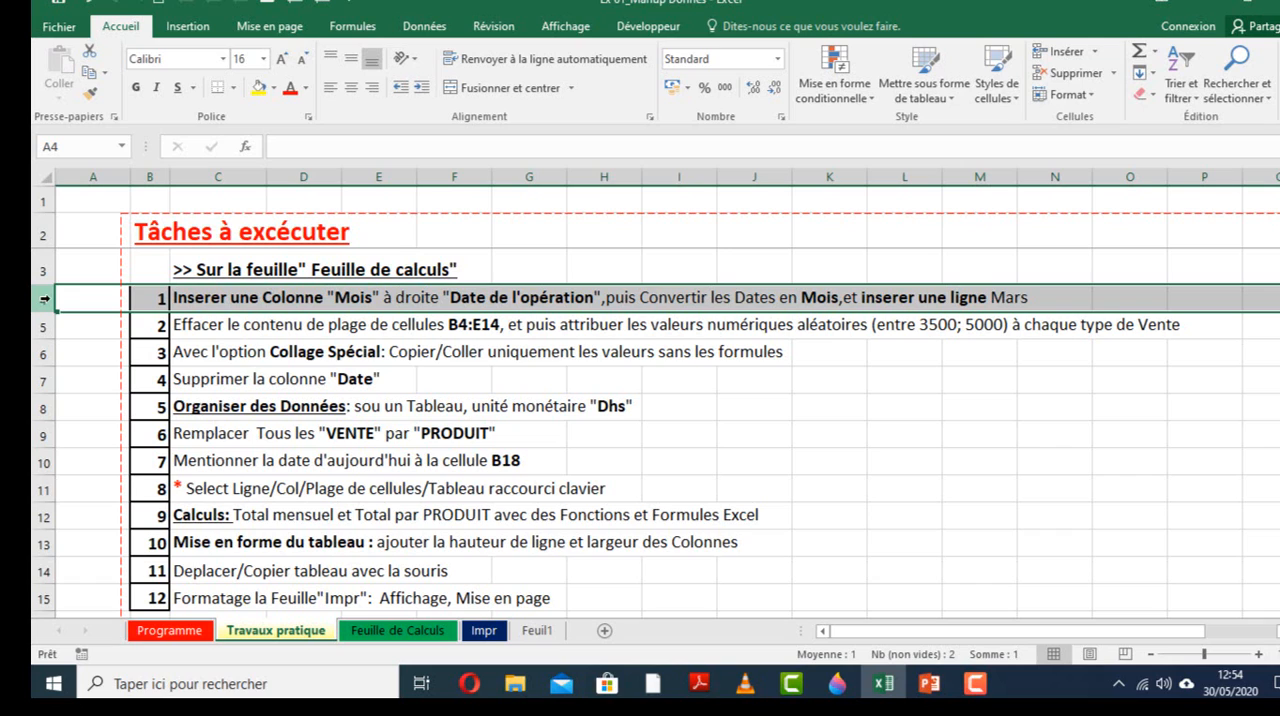
click(603, 296)
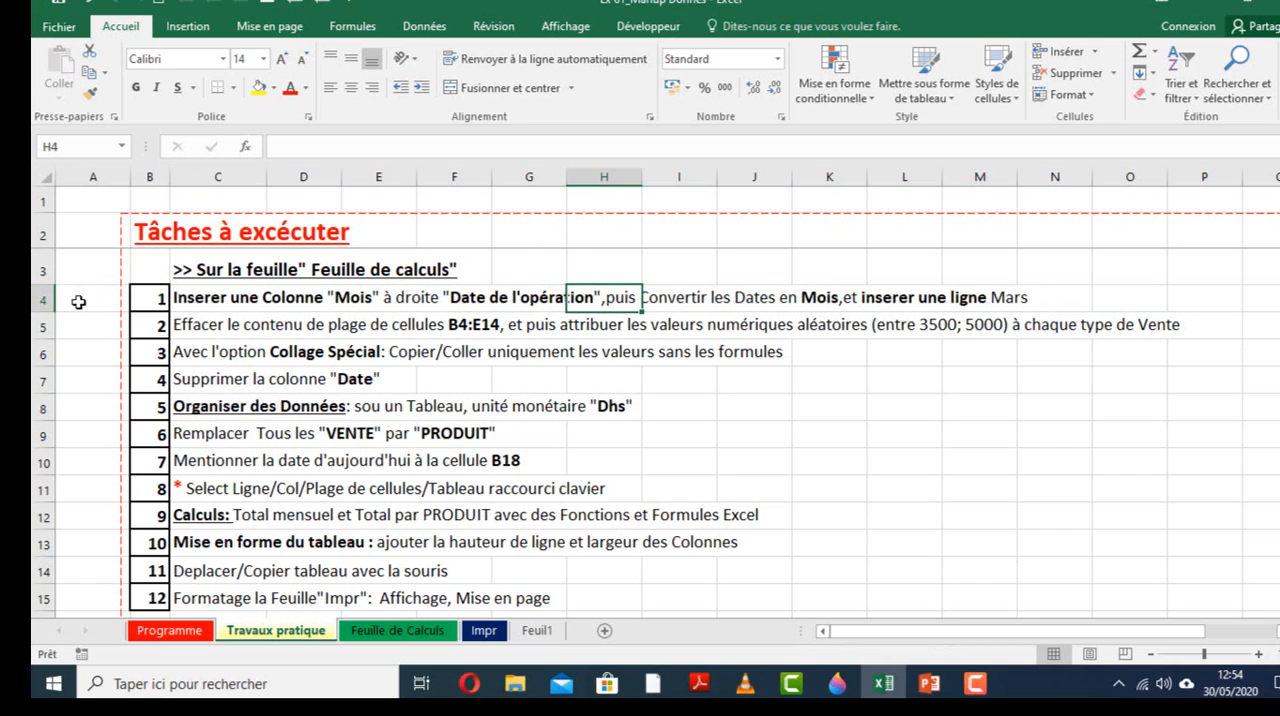
click(44, 298)
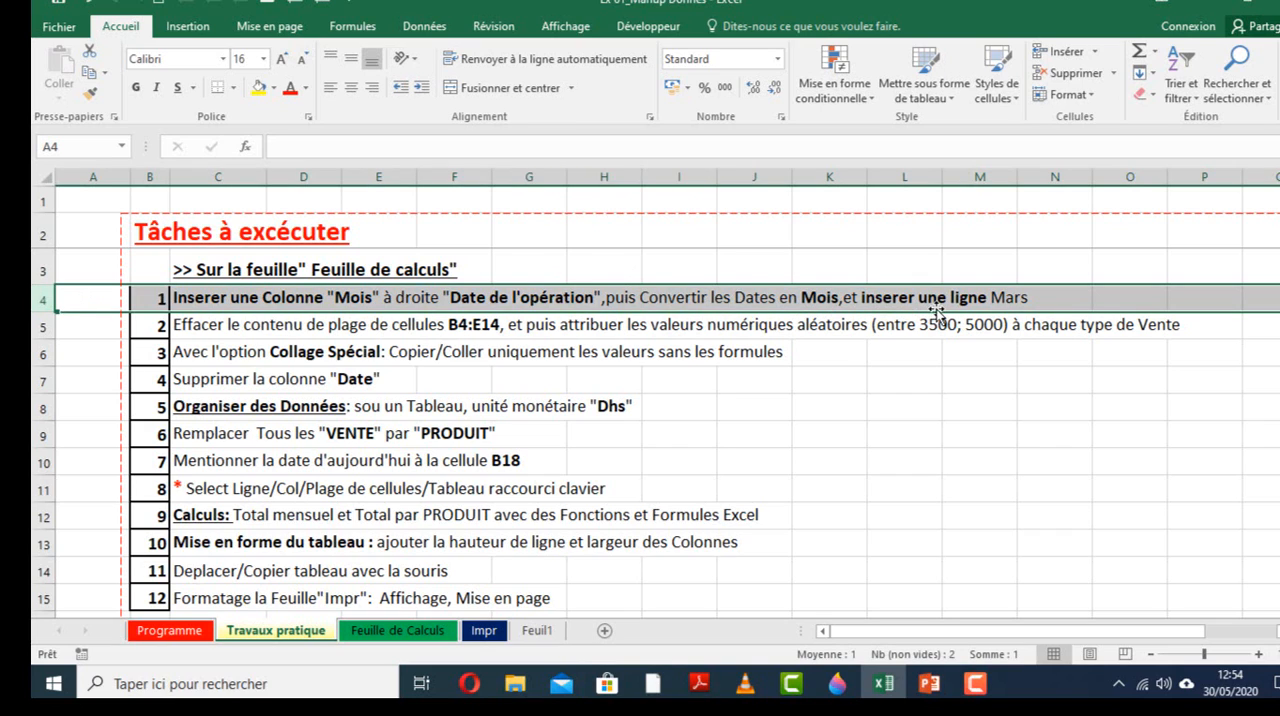
Step: Switch to the Feuille de Calculs sheet and select the "Date de l'opération" header in A2
click(396, 632)
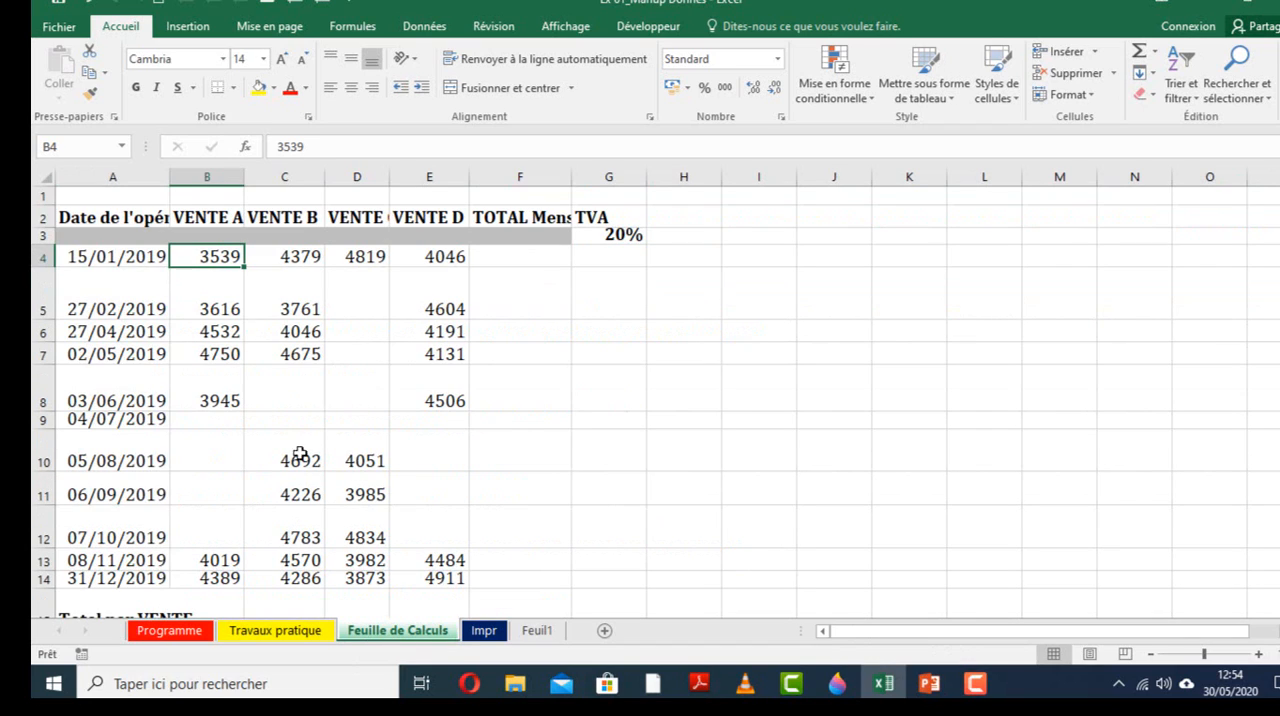
click(222, 174)
click(126, 217)
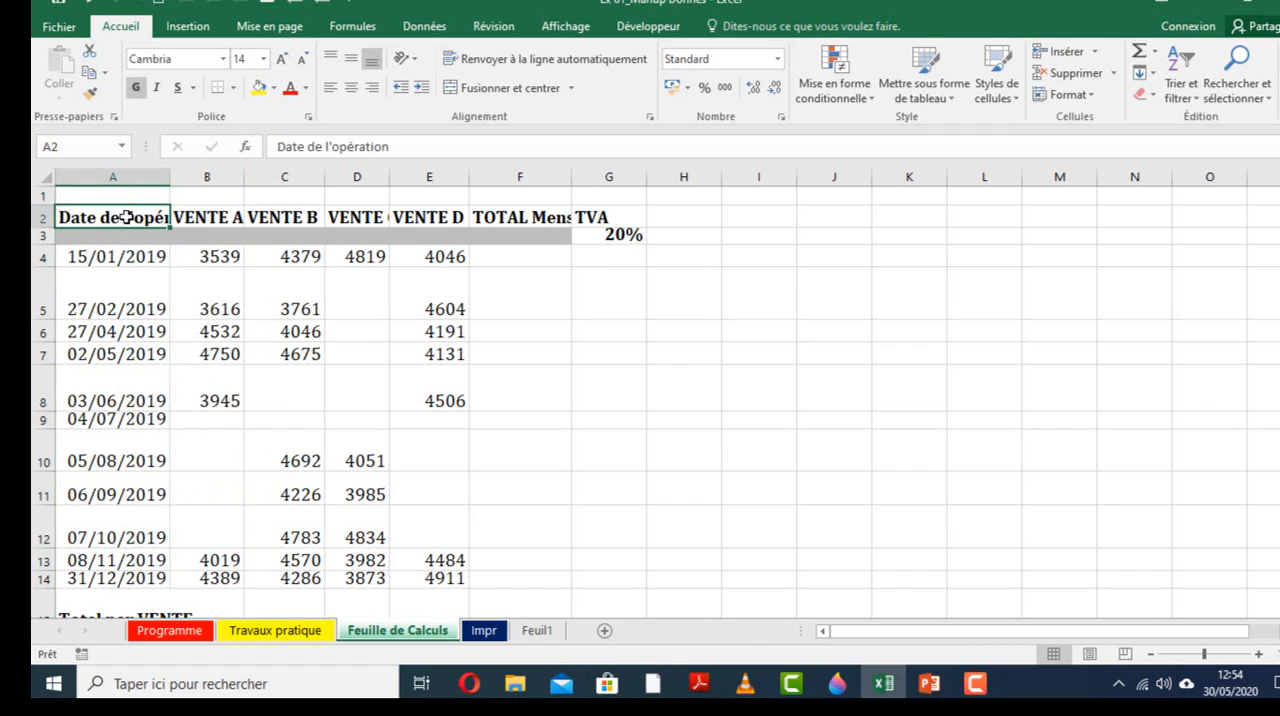
click(115, 176)
click(126, 215)
Step: Insert a blank column before VENTE A, and undo the insertion
click(205, 177)
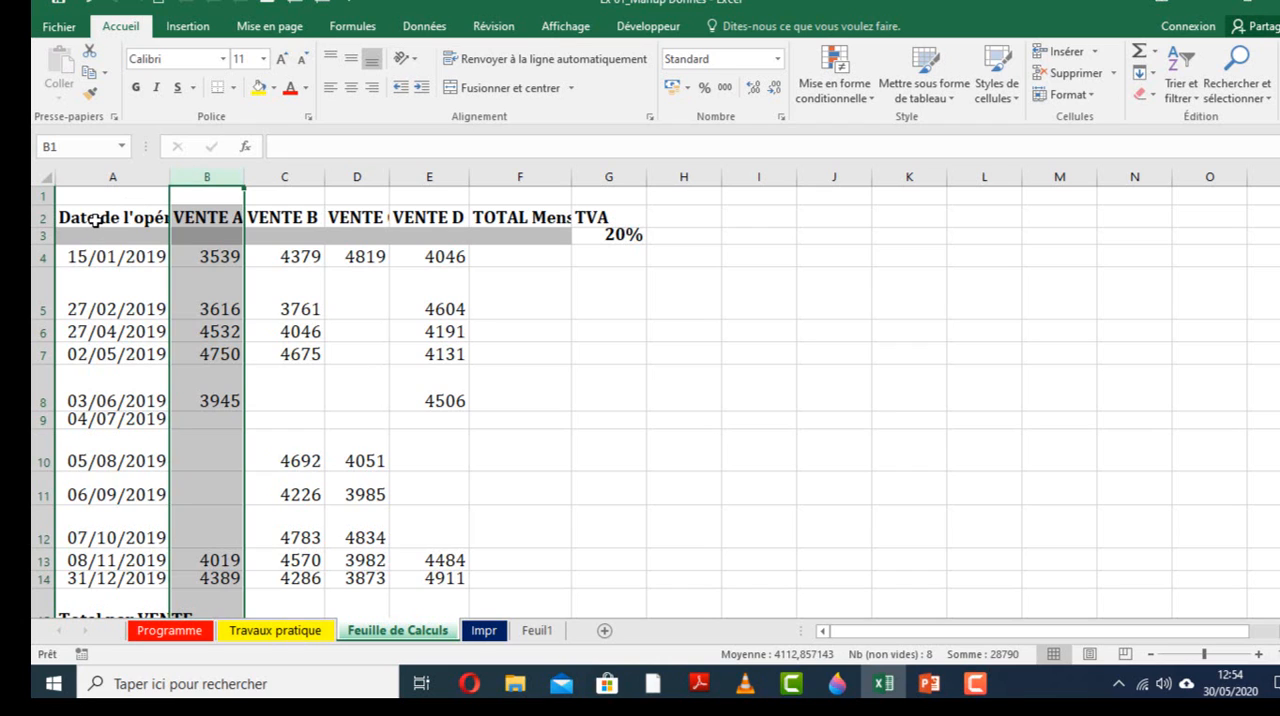
right_click(209, 245)
click(265, 379)
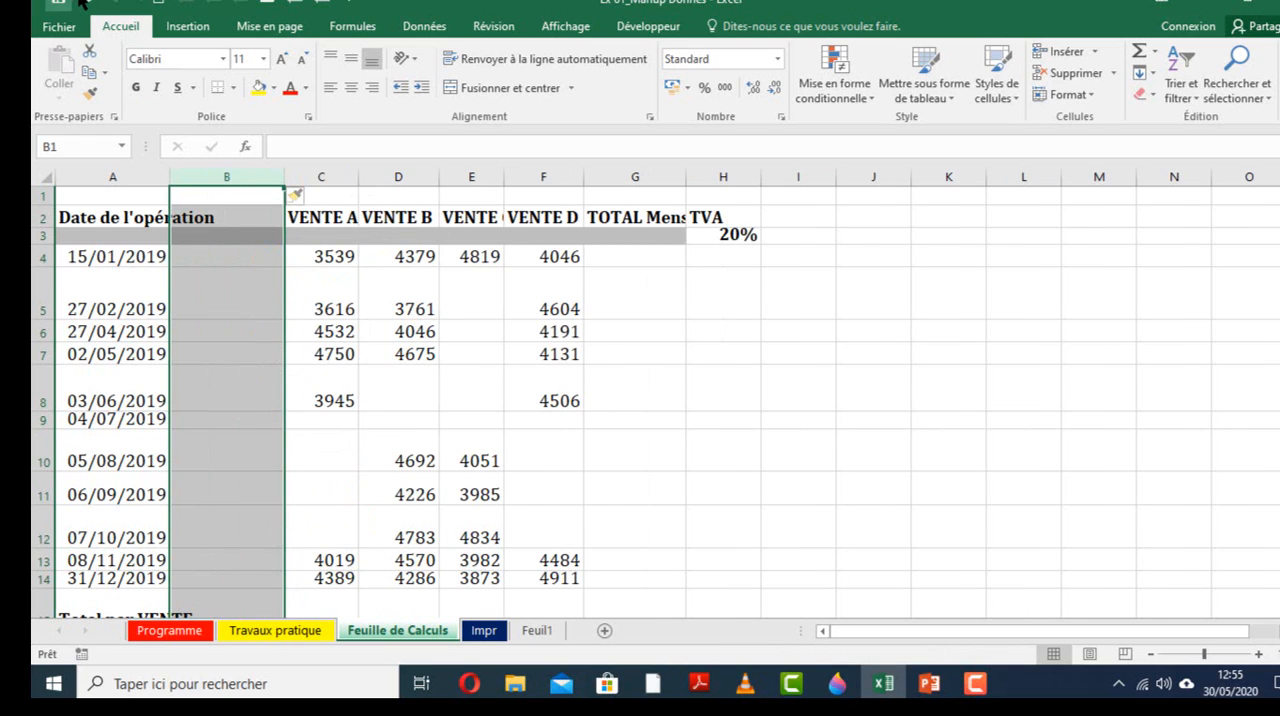
key(ctrl+z)
click(182, 268)
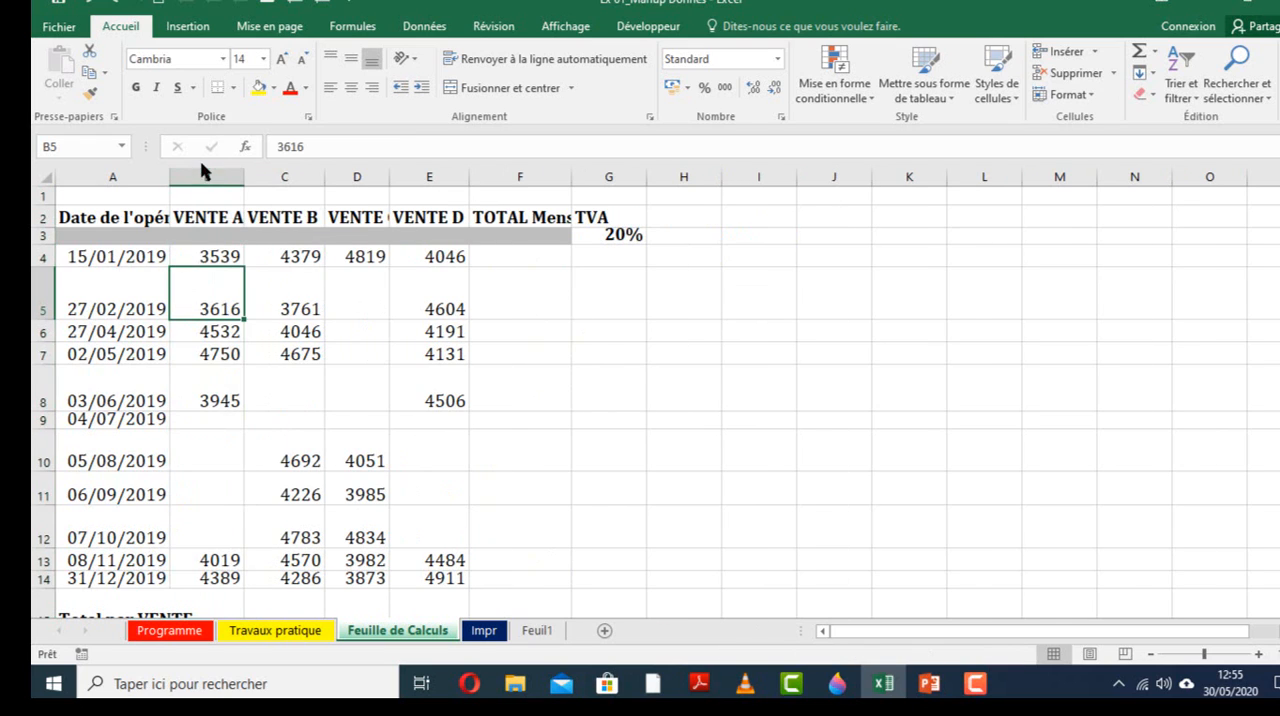
Step: Insert a column between "Date de l'opération" and VENTE A, and title it "Mois" in B2
click(204, 176)
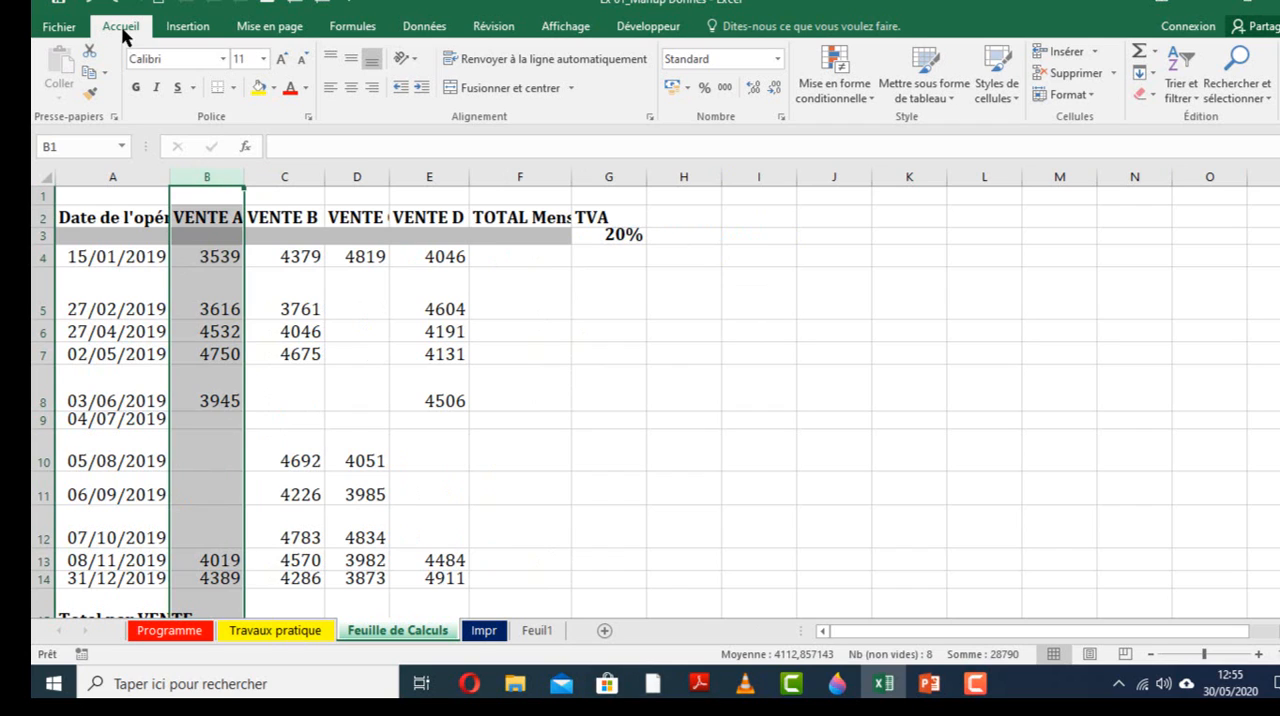
click(1064, 51)
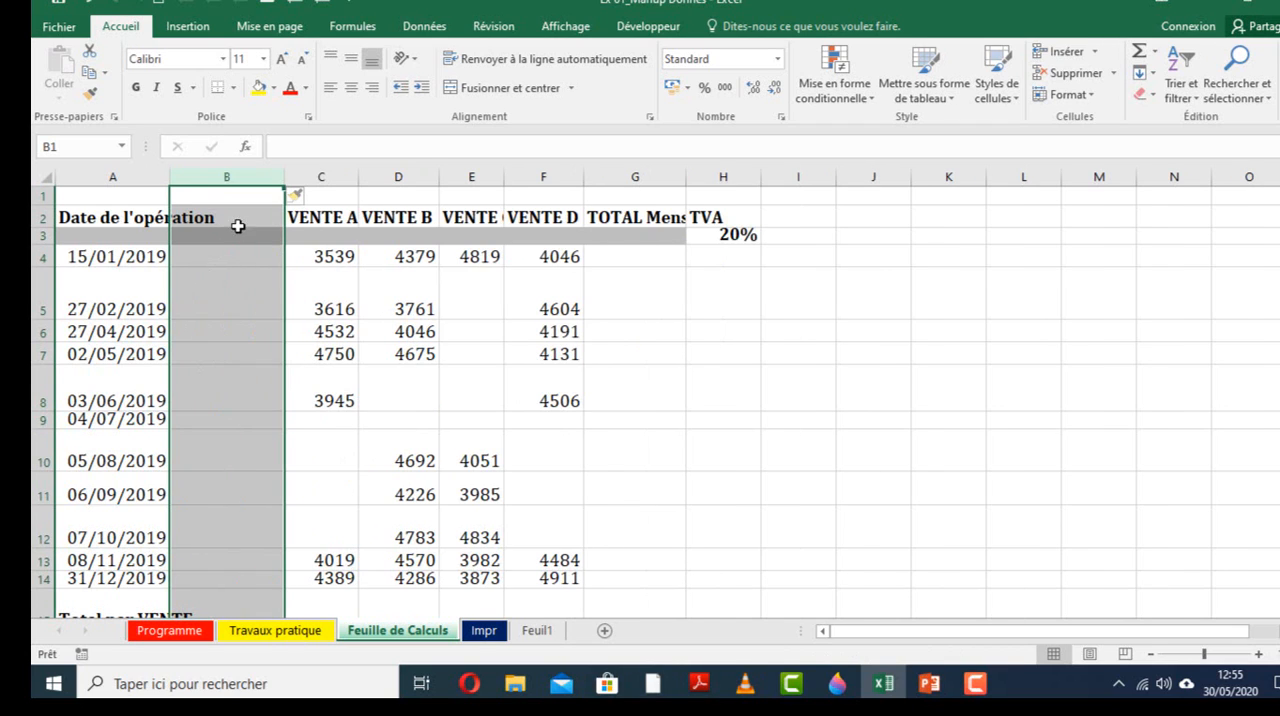
click(245, 212)
text(Mois)
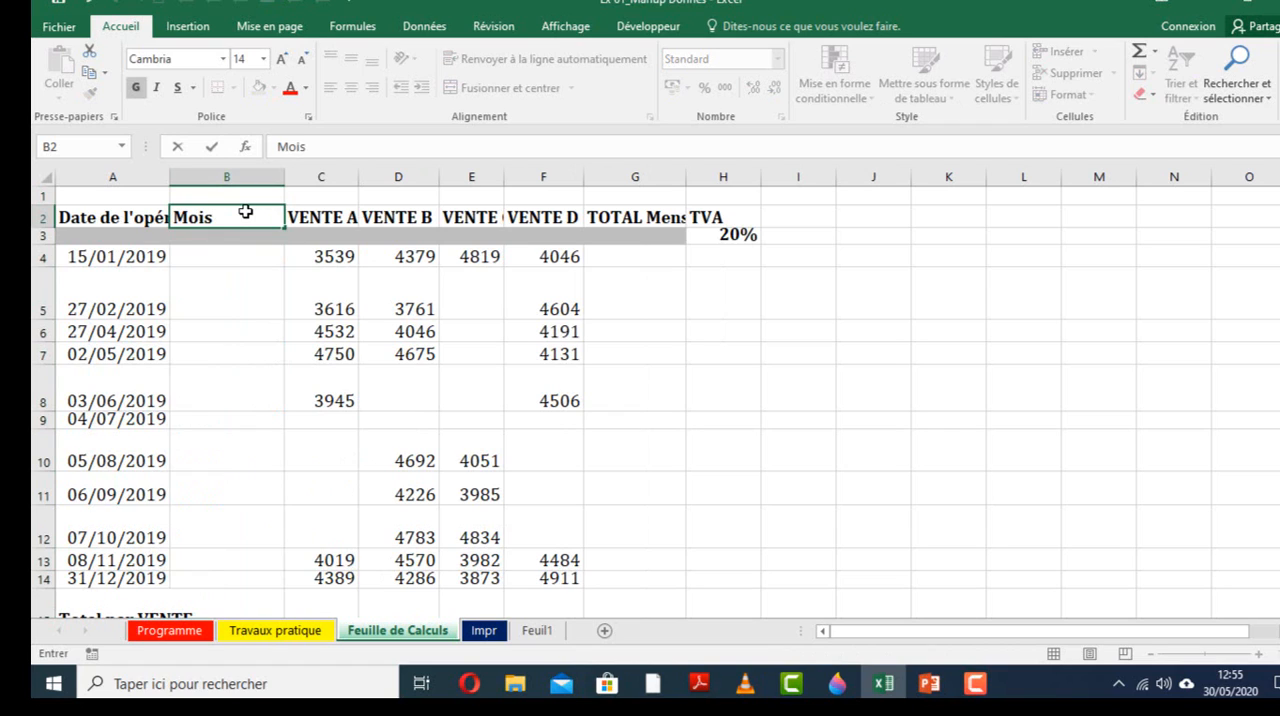
key(Return)
Step: Check the first task on the Travaux pratique sheet, and enter Janvier in B4 and Fevrier in B5 of the Feuille de Calculs sheet
click(204, 259)
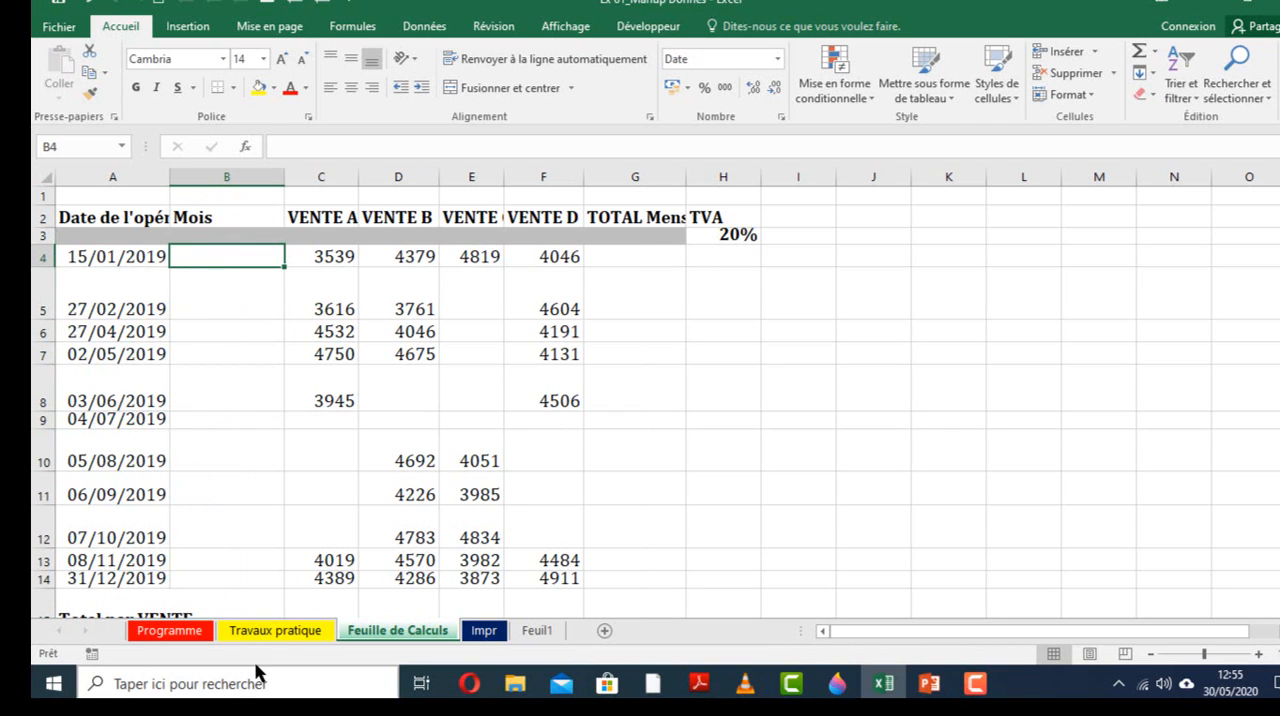
click(279, 631)
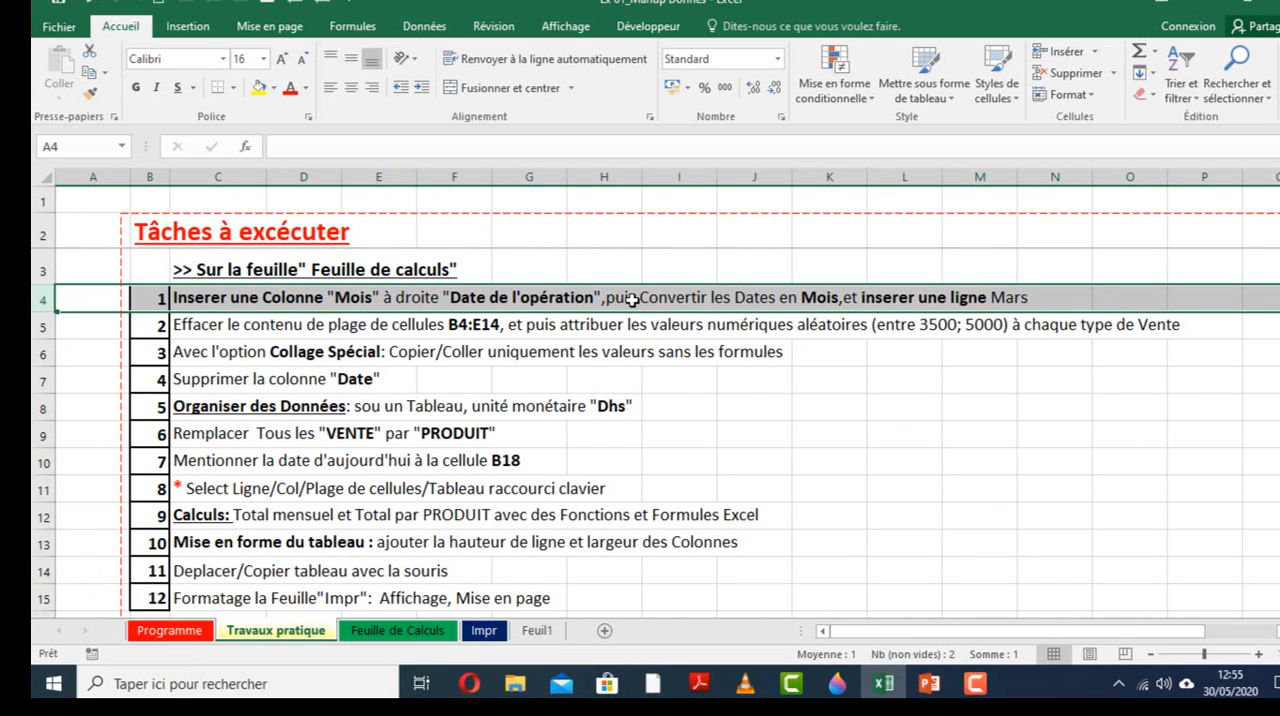
click(396, 634)
click(129, 257)
click(192, 256)
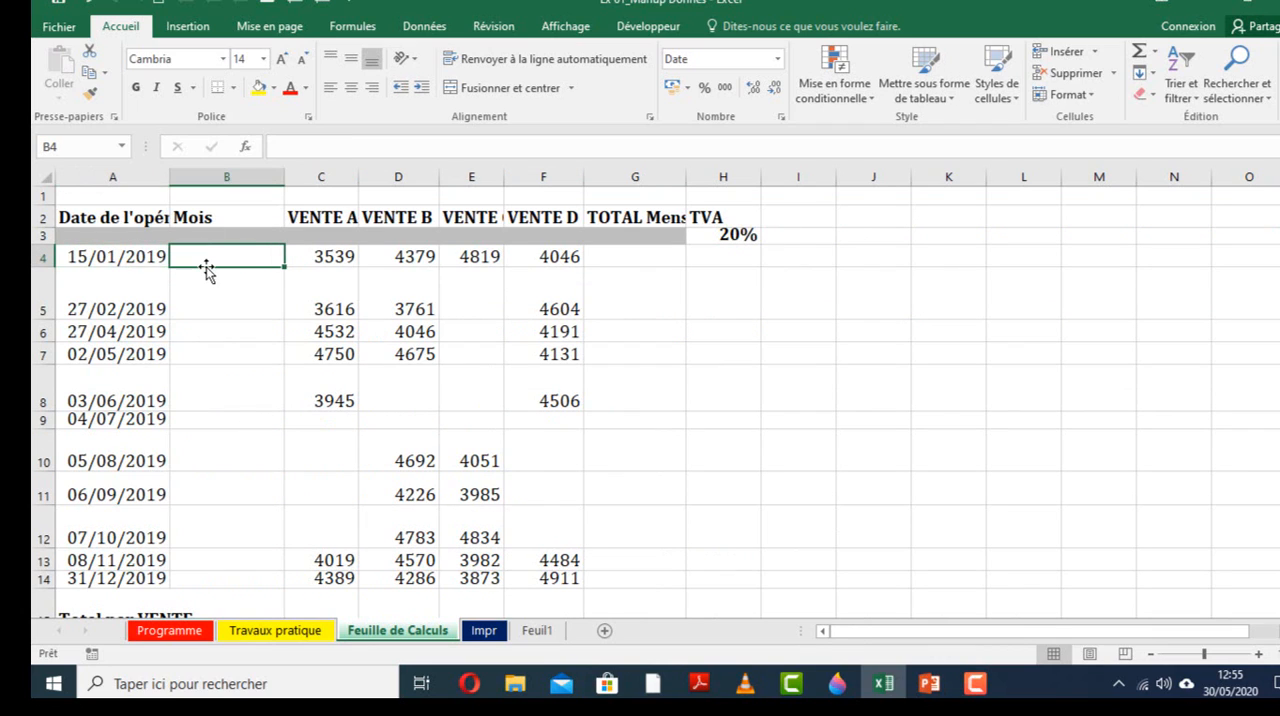
click(105, 260)
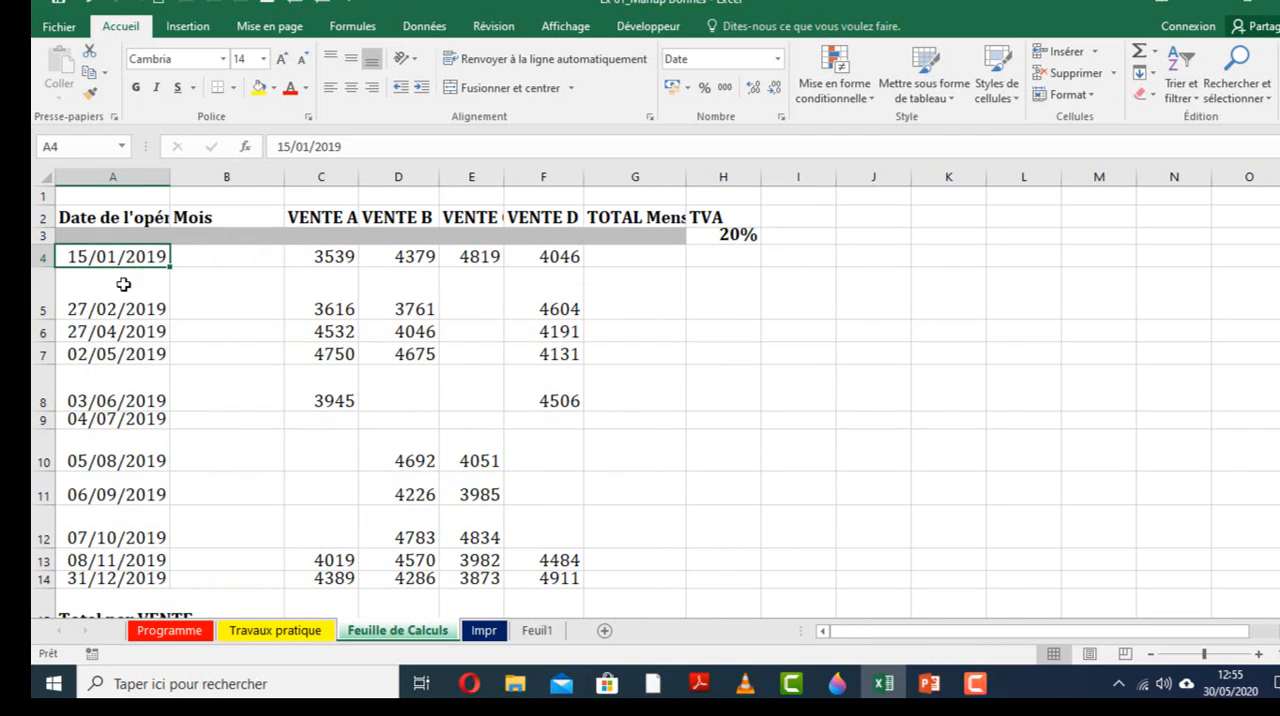
click(192, 260)
text(Janvier)
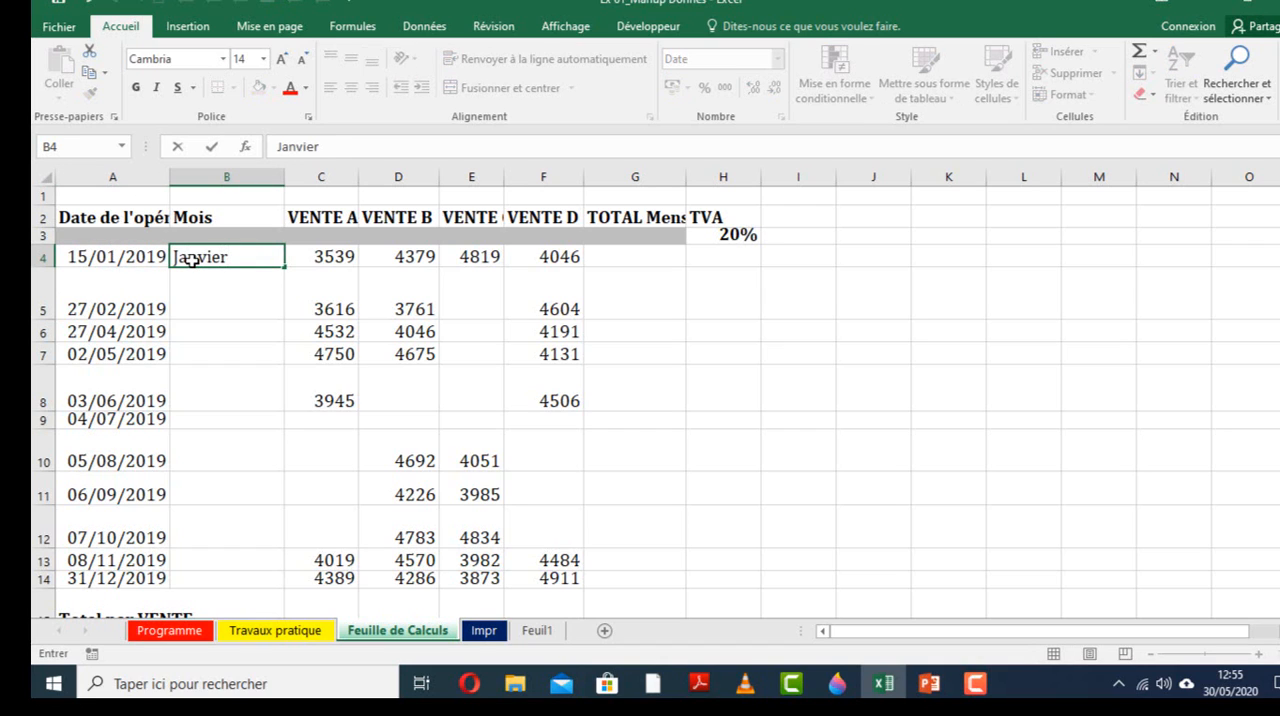
key(Return)
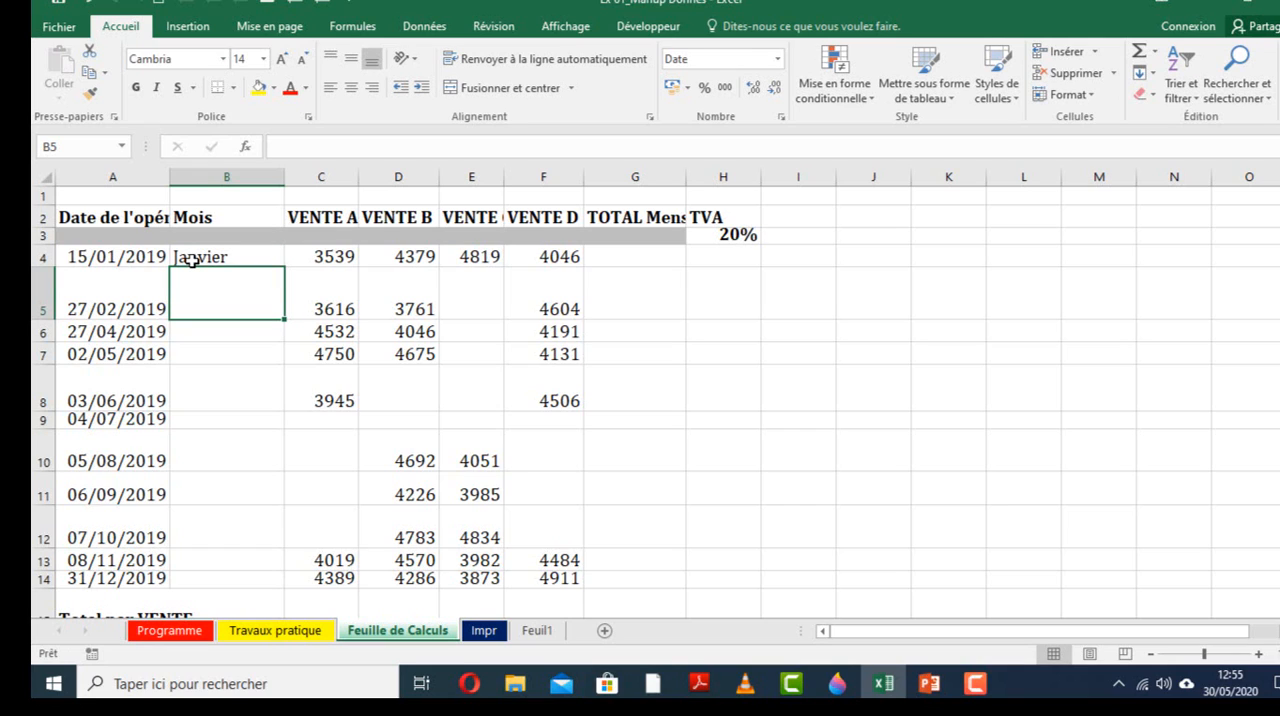
text(Fevrier)
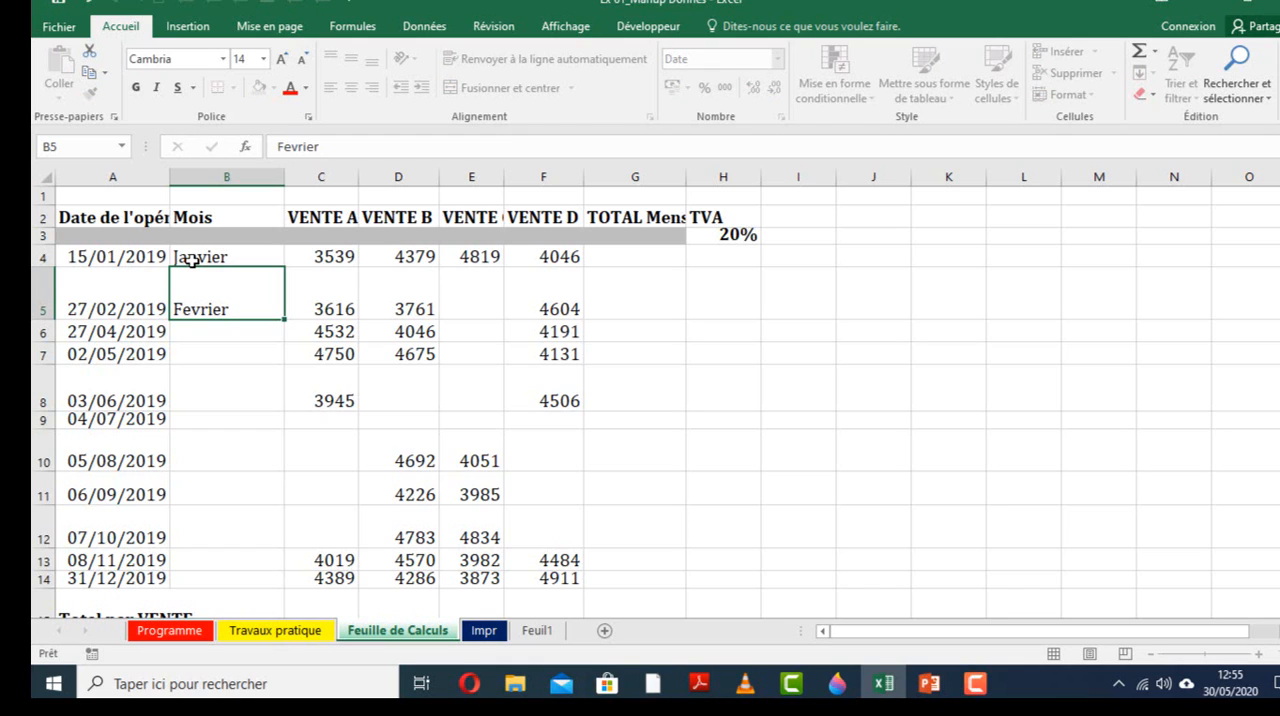
key(Return)
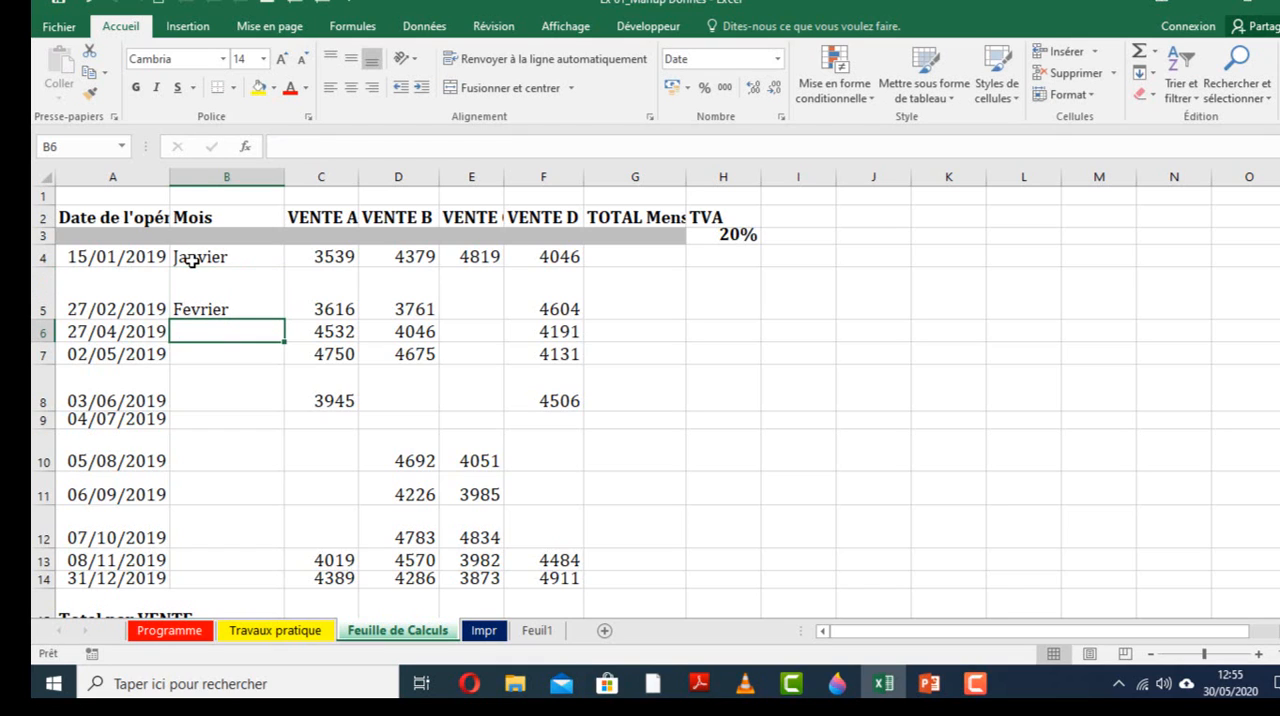
Step: Enter Avril in B6, and clear the typed month names from B4:B6
text(A)
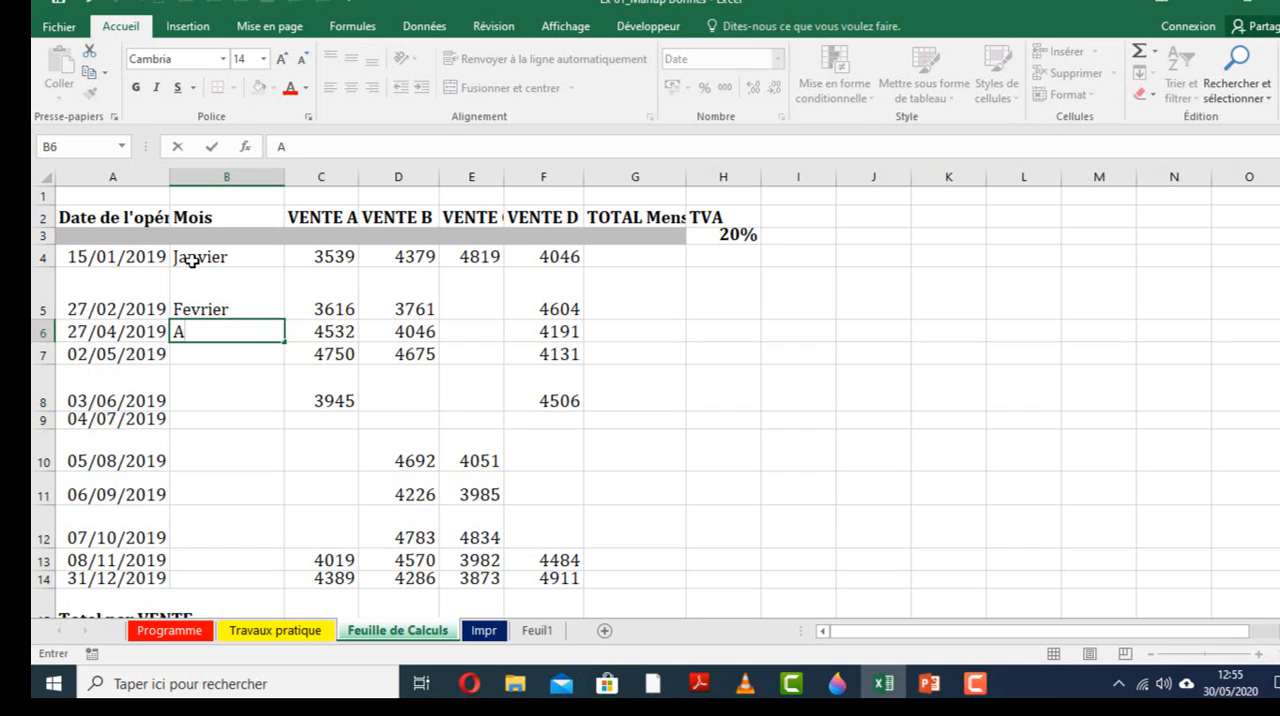
text(vril)
key(Return)
drag(219, 258, 220, 328)
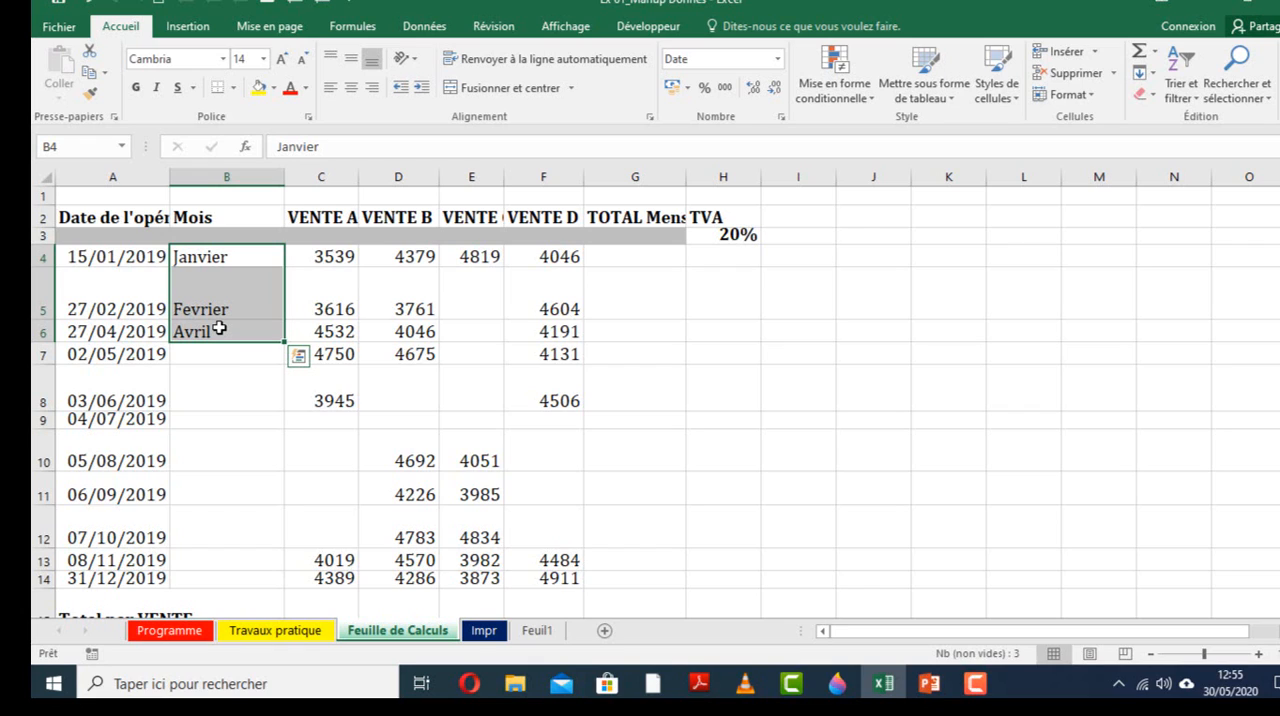
click(209, 350)
drag(230, 262, 228, 335)
key(Delete)
Step: Fill B4:B14 with the formula =TEXTE(A4;"mmmm") to convert the operation dates into month names
click(202, 263)
drag(202, 263, 224, 576)
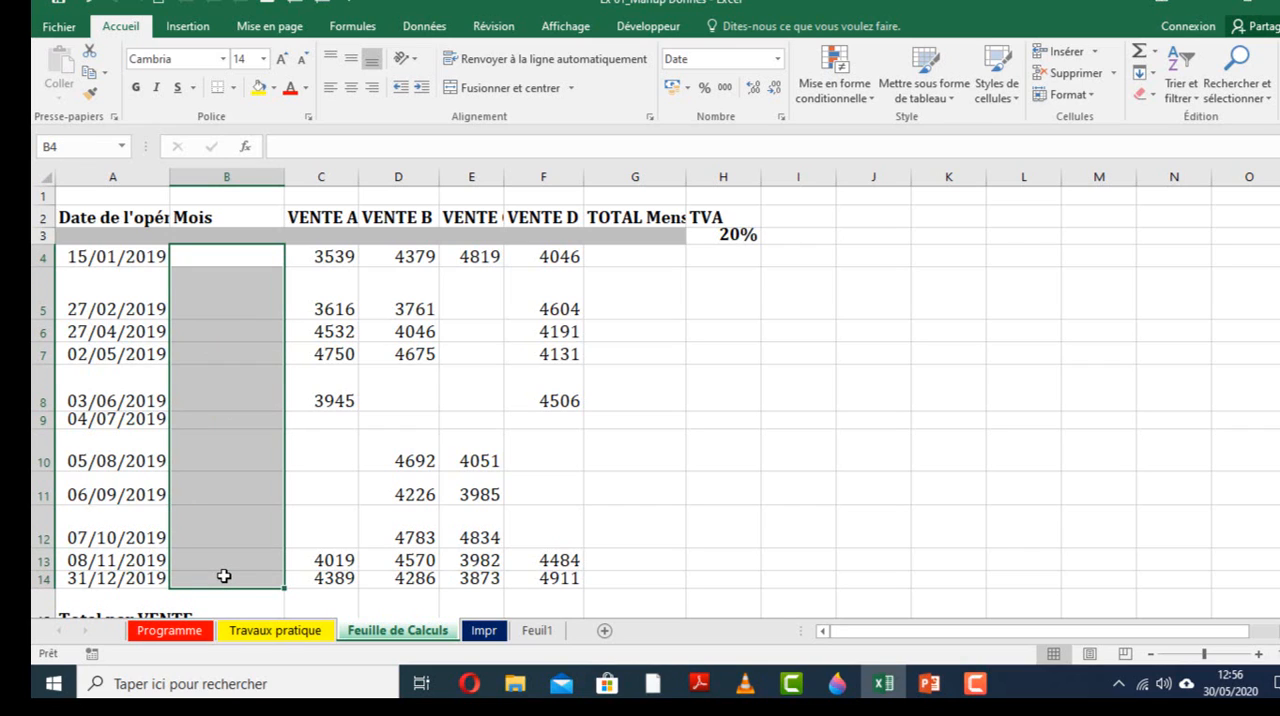
text(=texte()
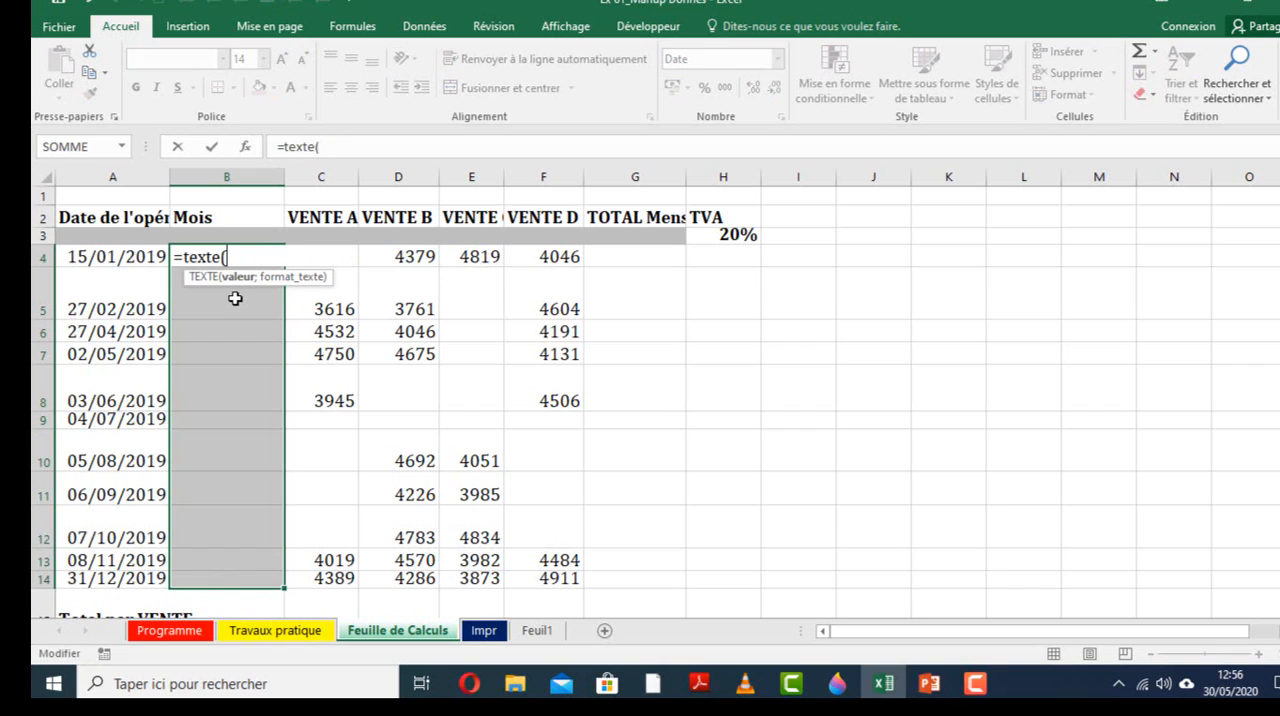
key(BackSpace)
key(BackSpace)
key(BackSpace)
key(BackSpace)
key(BackSpace)
key(BackSpace)
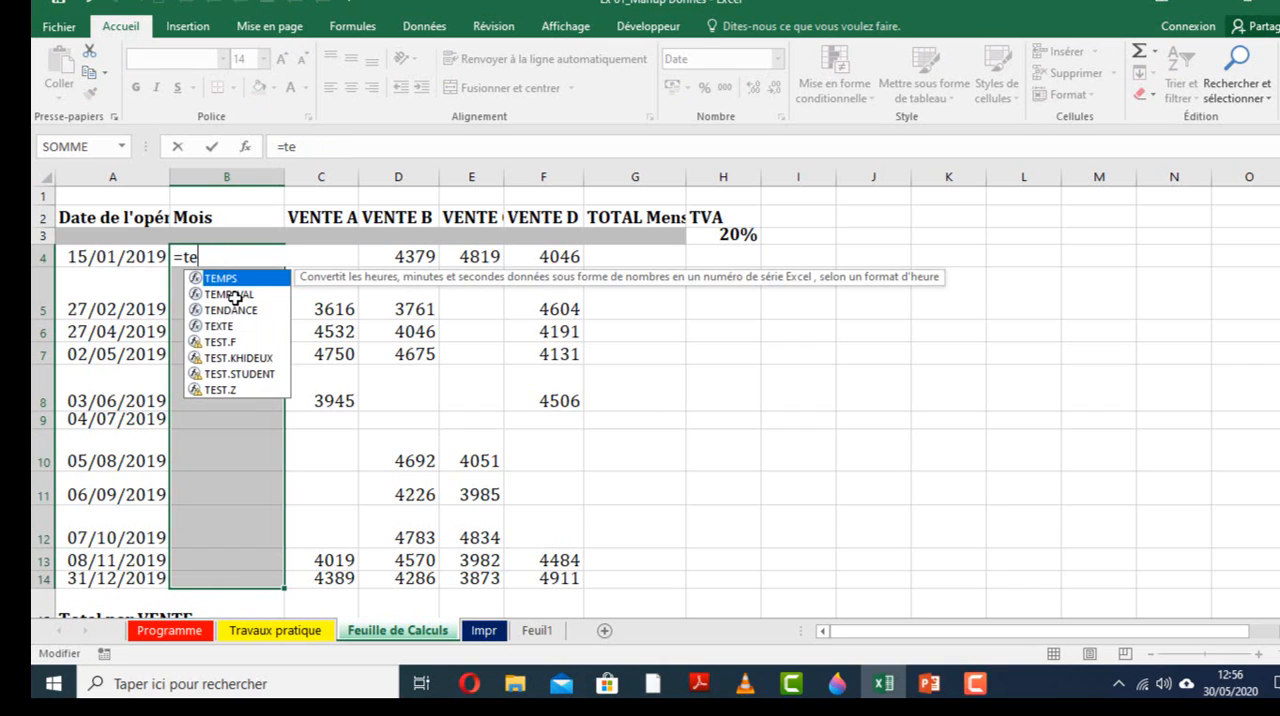
text(tex)
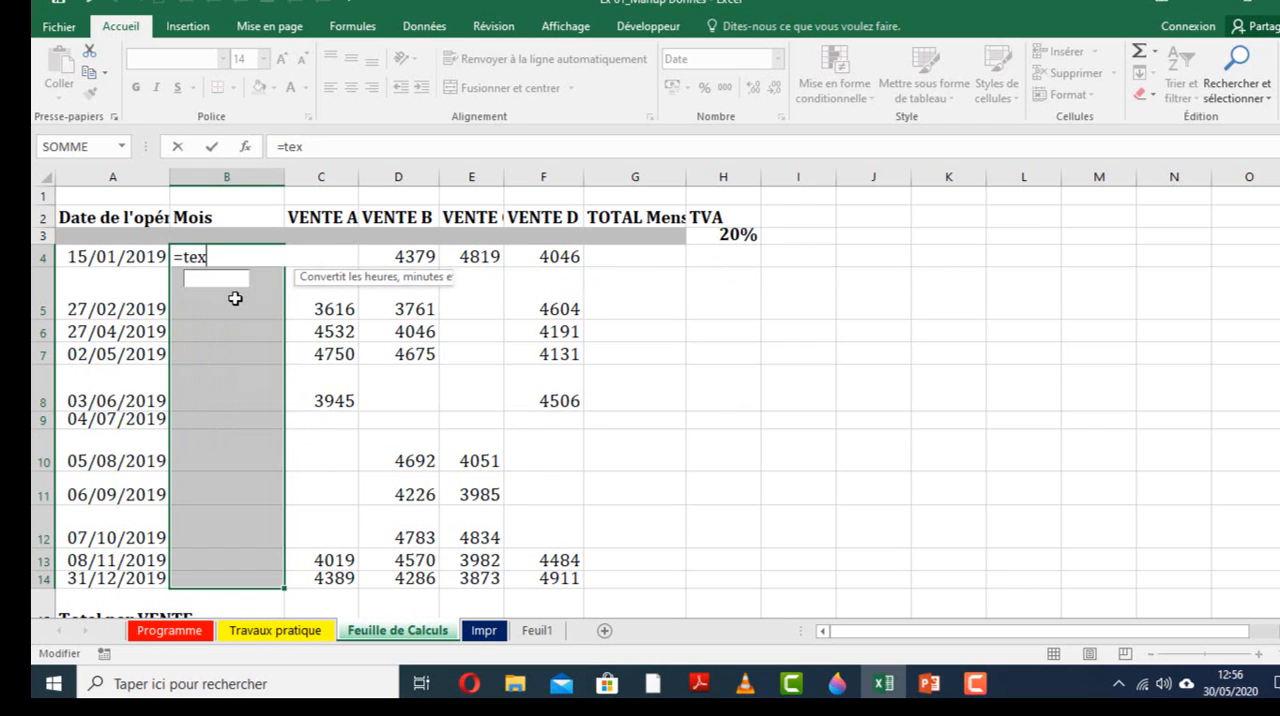
text(te()
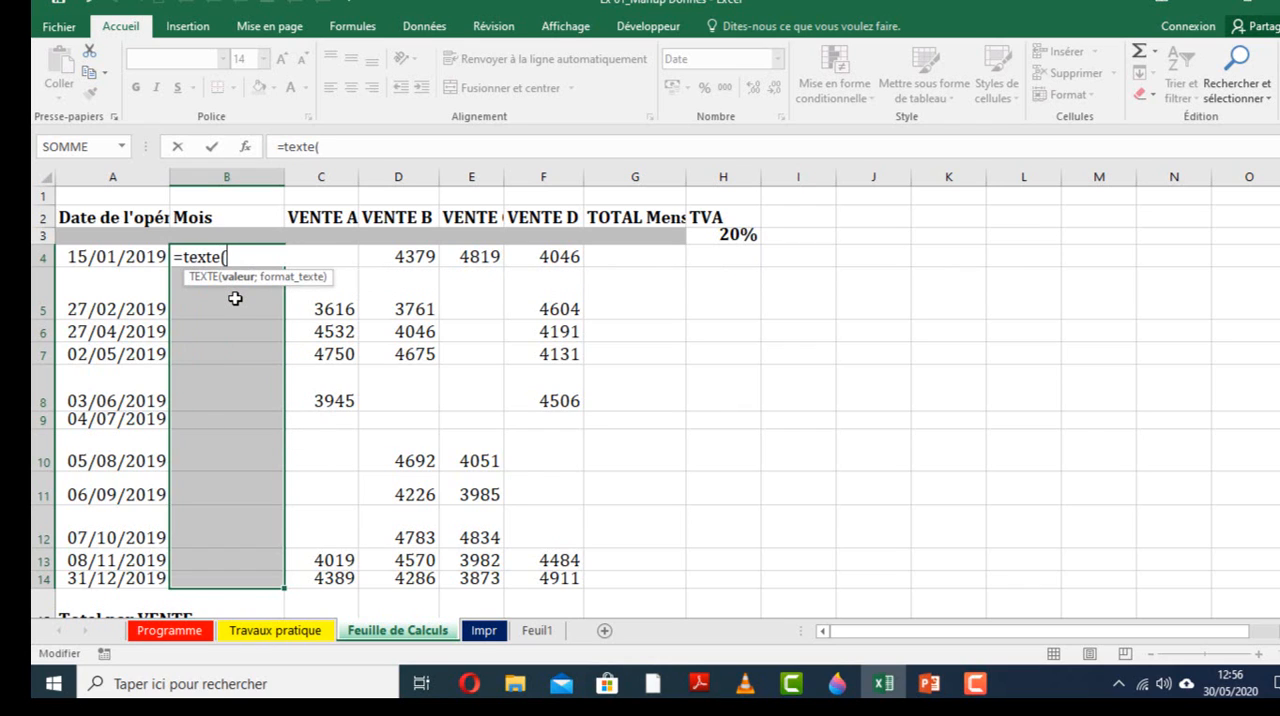
click(103, 256)
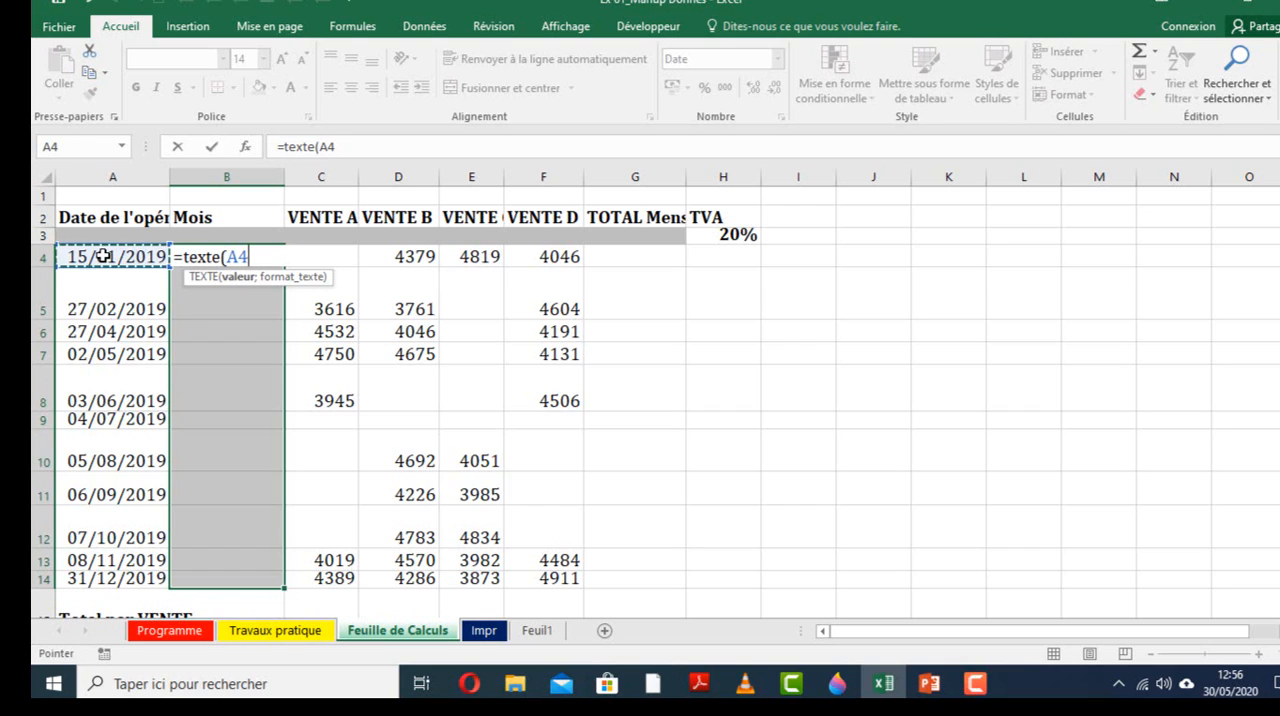
text(;"mmmm)
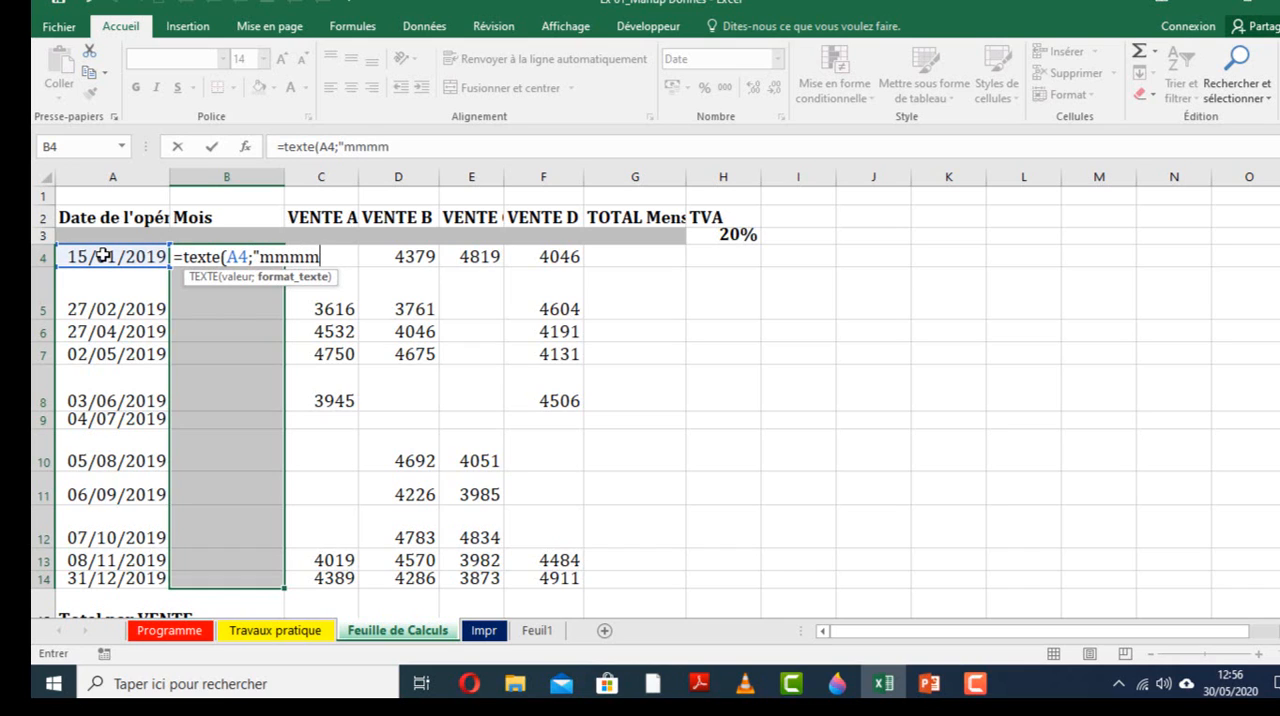
text("))
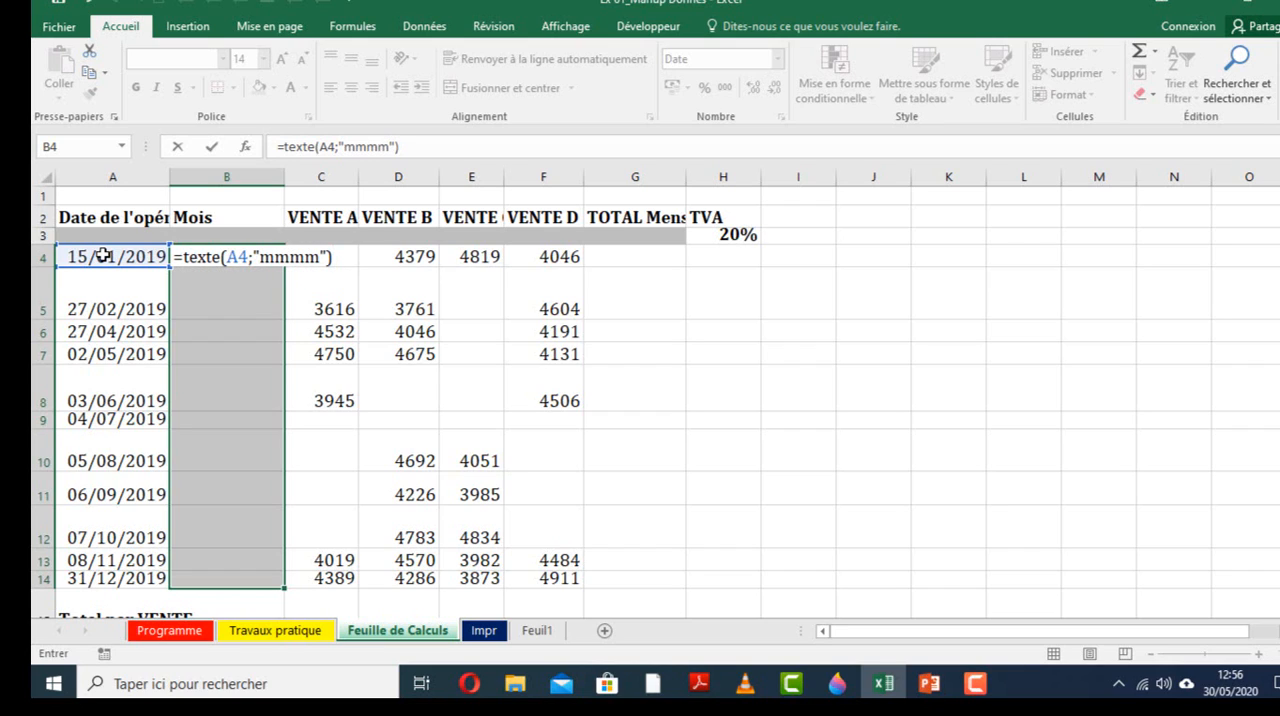
key(ctrl+Return)
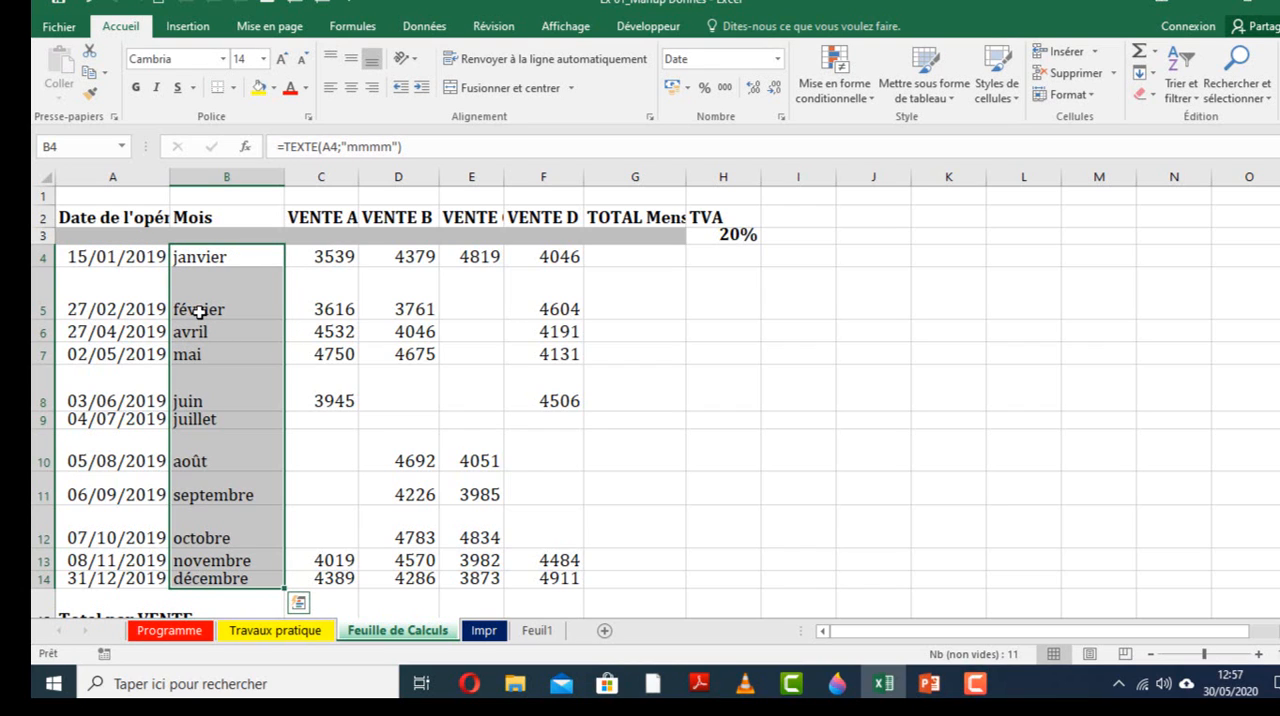
Step: Insert a blank row above row 6, between the février and avril rows
click(151, 286)
click(214, 257)
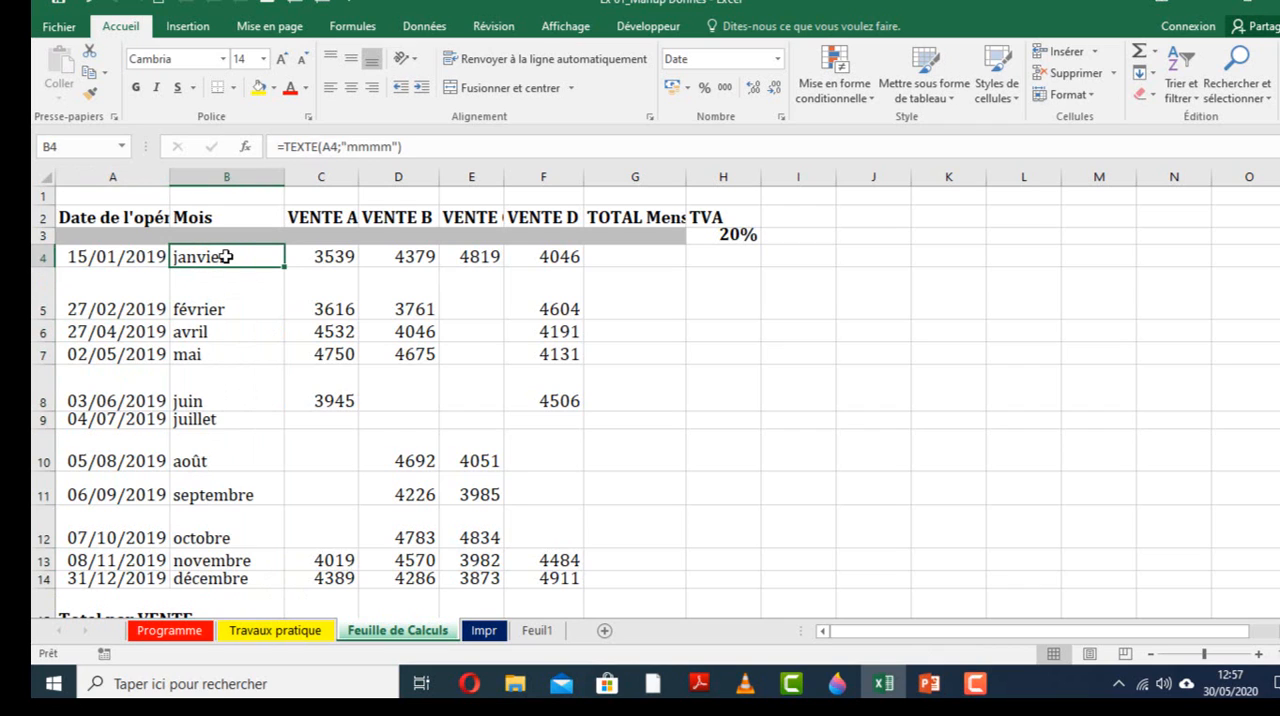
click(220, 301)
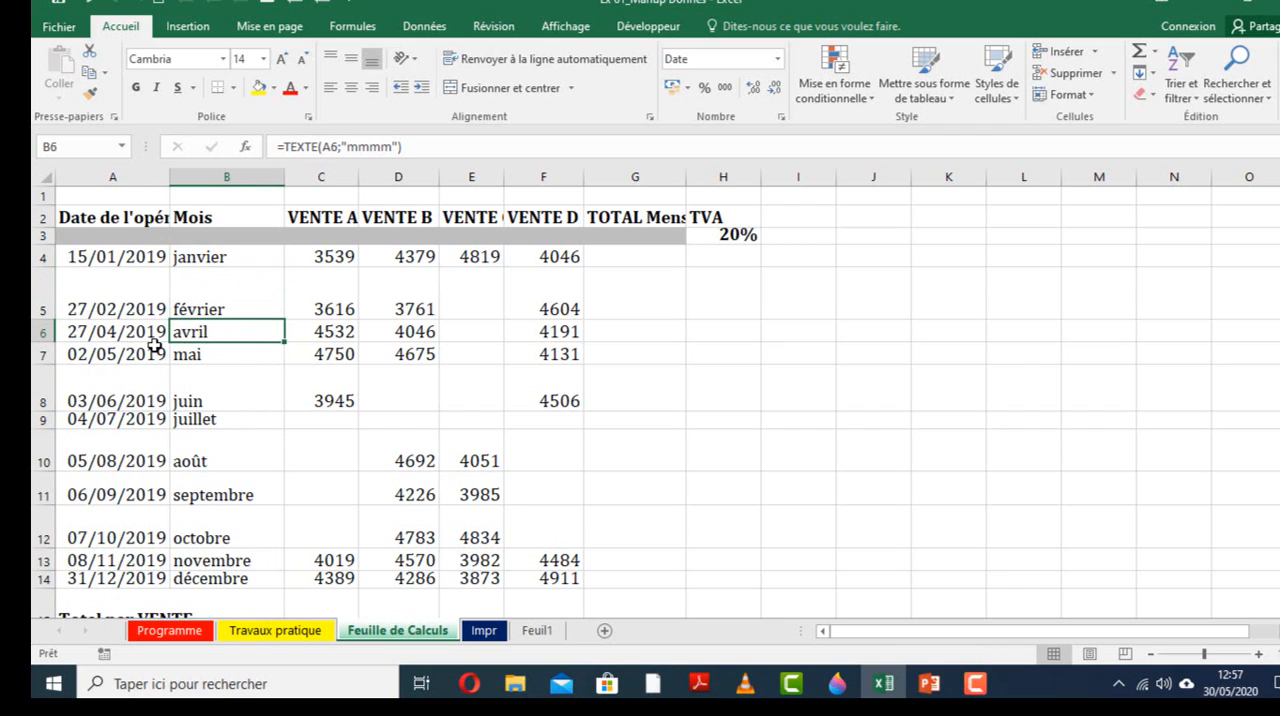
click(35, 335)
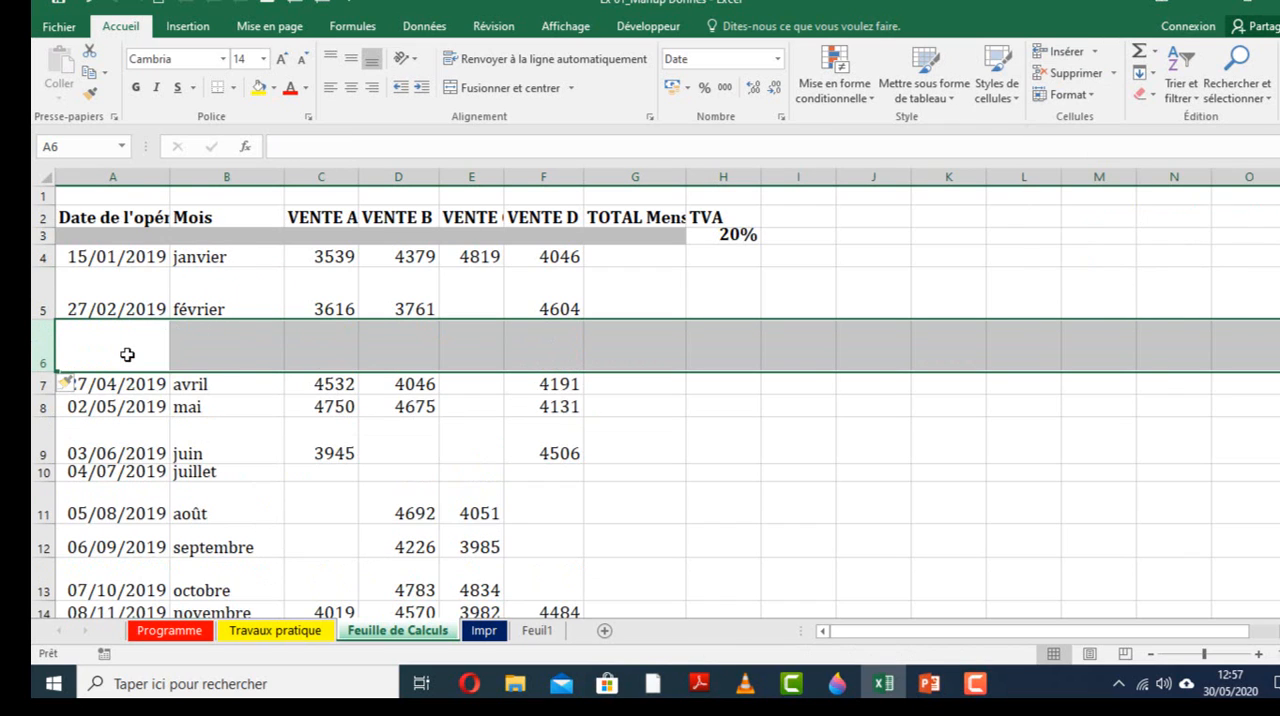
Step: Enter Mars in B6 and the date 03/03/2019 in A6 of the blank row
click(126, 354)
click(228, 354)
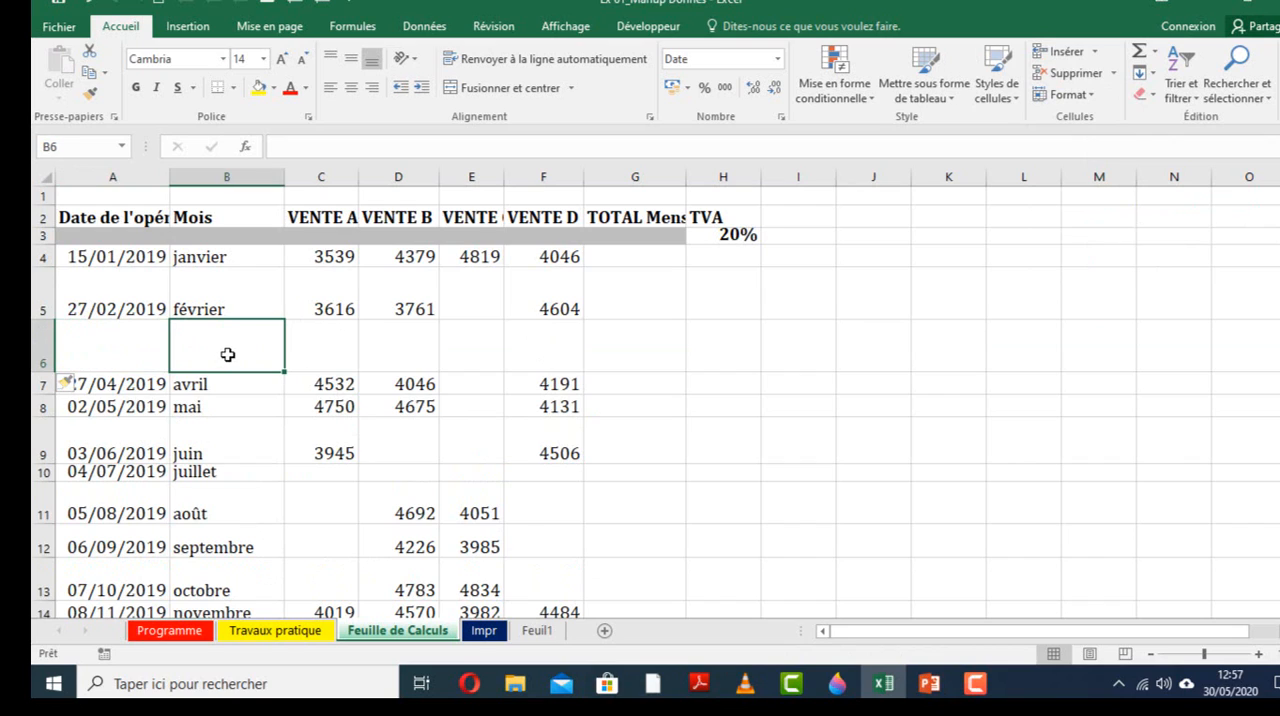
text(Mar)
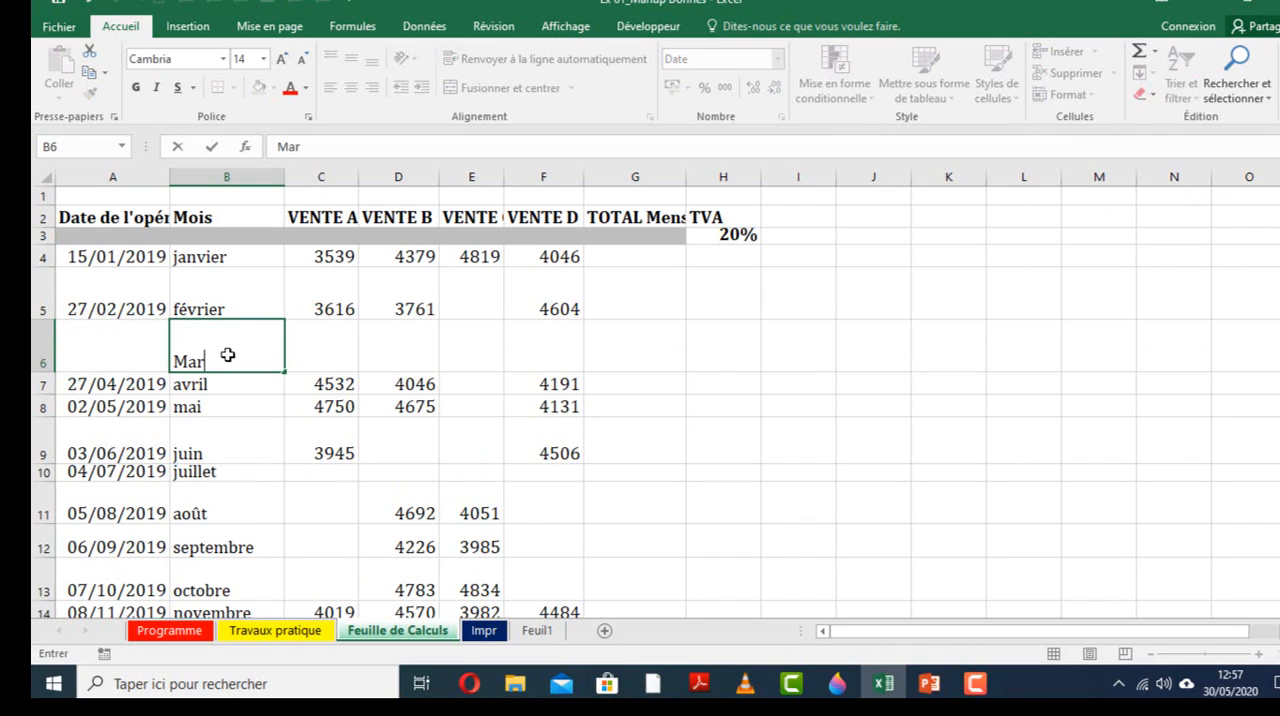
text(s)
click(120, 364)
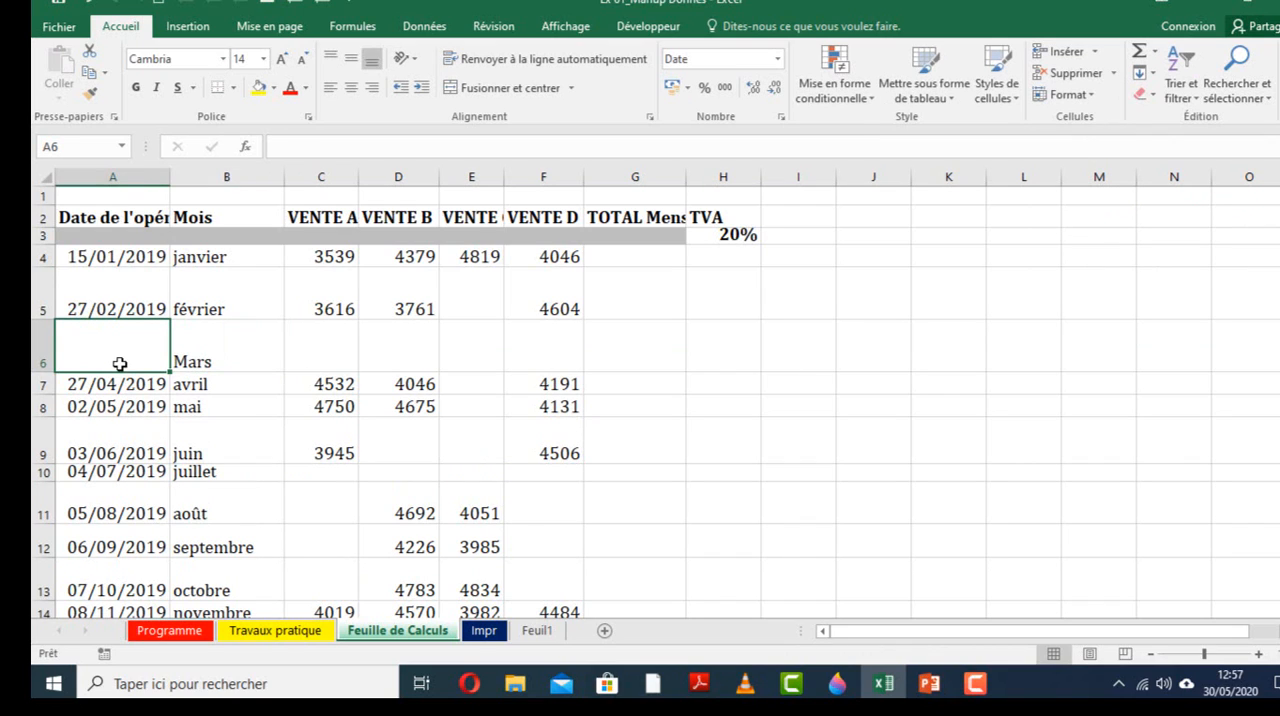
text(03/03/2019)
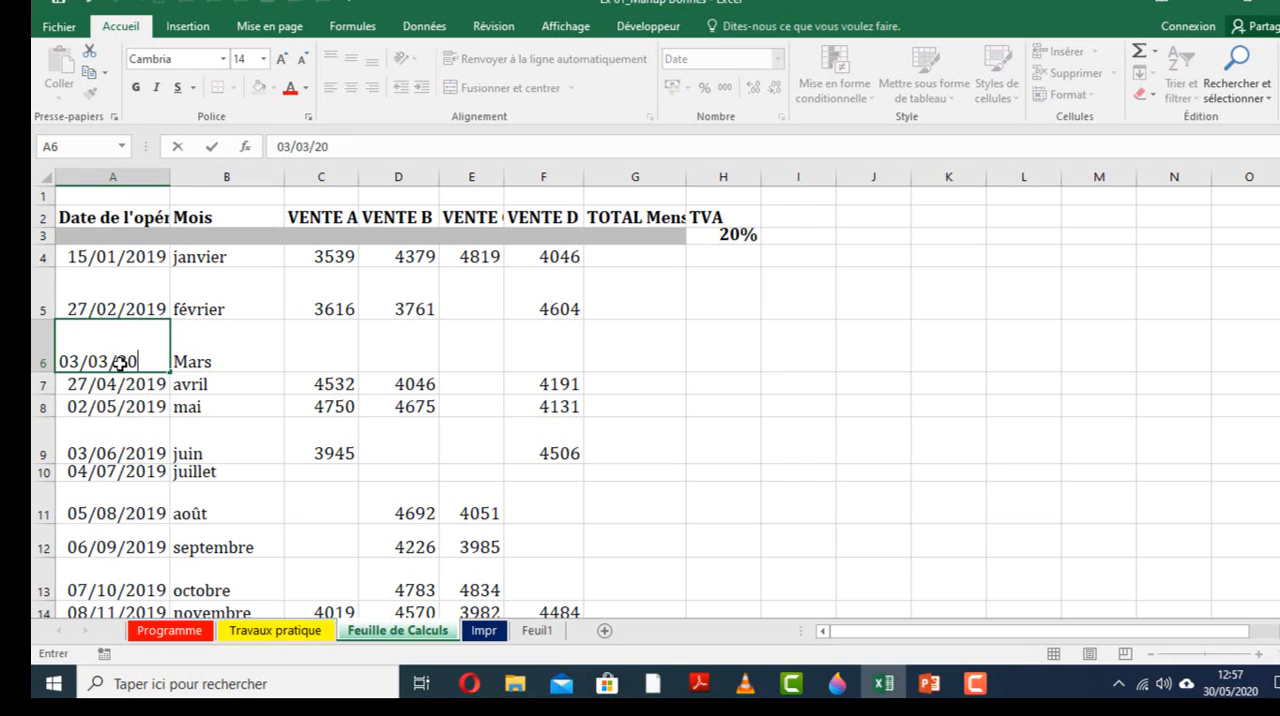
key(Return)
Step: Replace the typed month in B6 with the month formula copied down from B5
click(227, 326)
click(190, 306)
click(213, 361)
key(Delete)
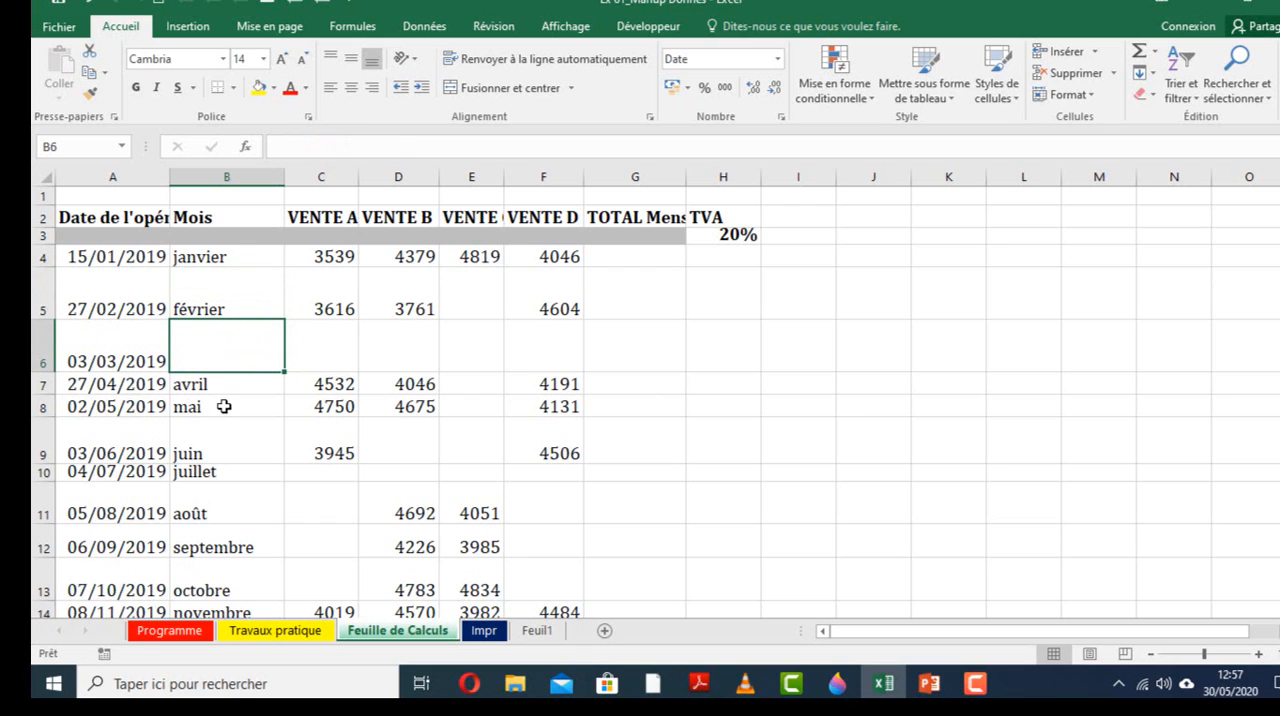
click(223, 406)
click(243, 316)
drag(285, 321, 265, 356)
click(245, 348)
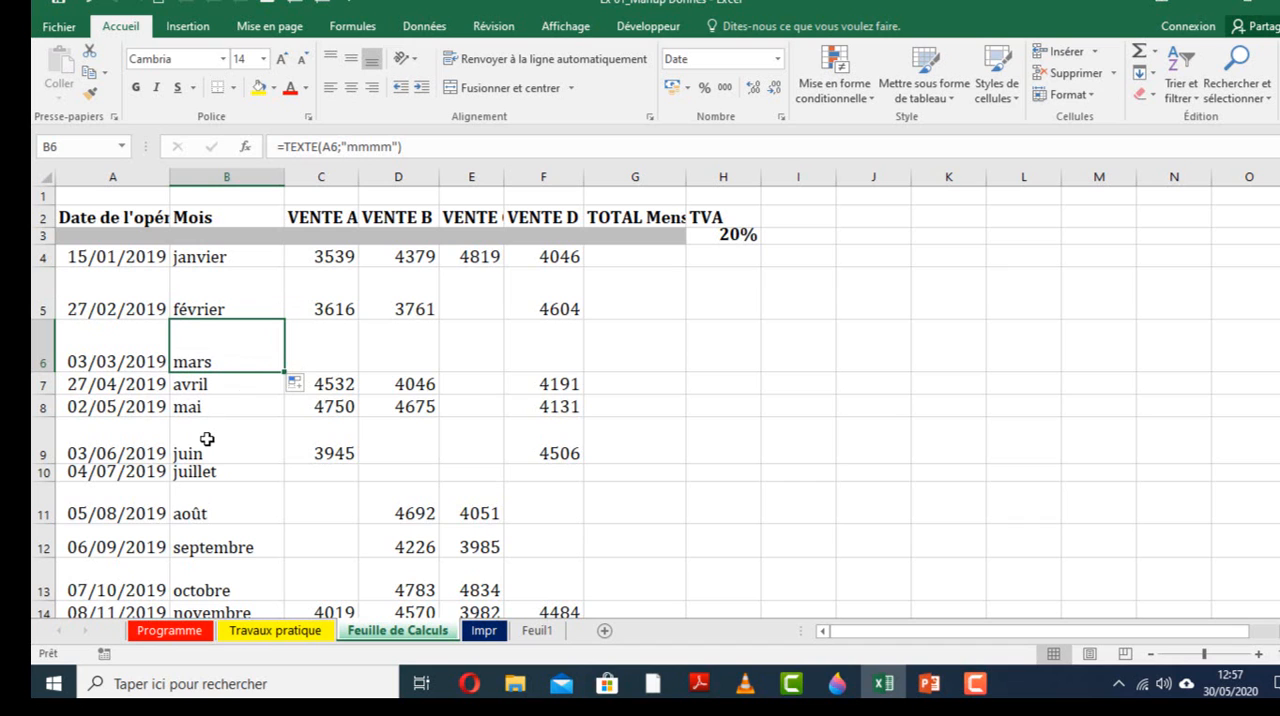
Step: Check task 2 on the Travaux pratique sheet, and return to the Feuille de Calculs sheet
key(ctrl+Page_Up)
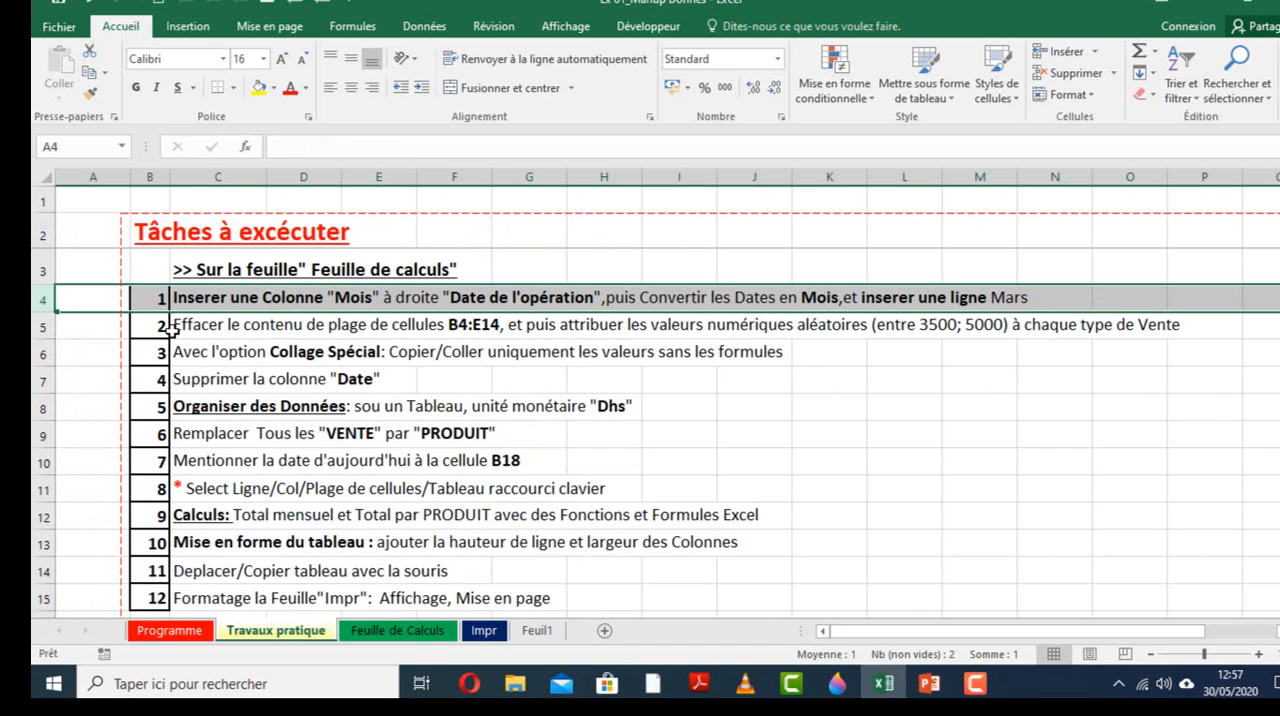
click(42, 328)
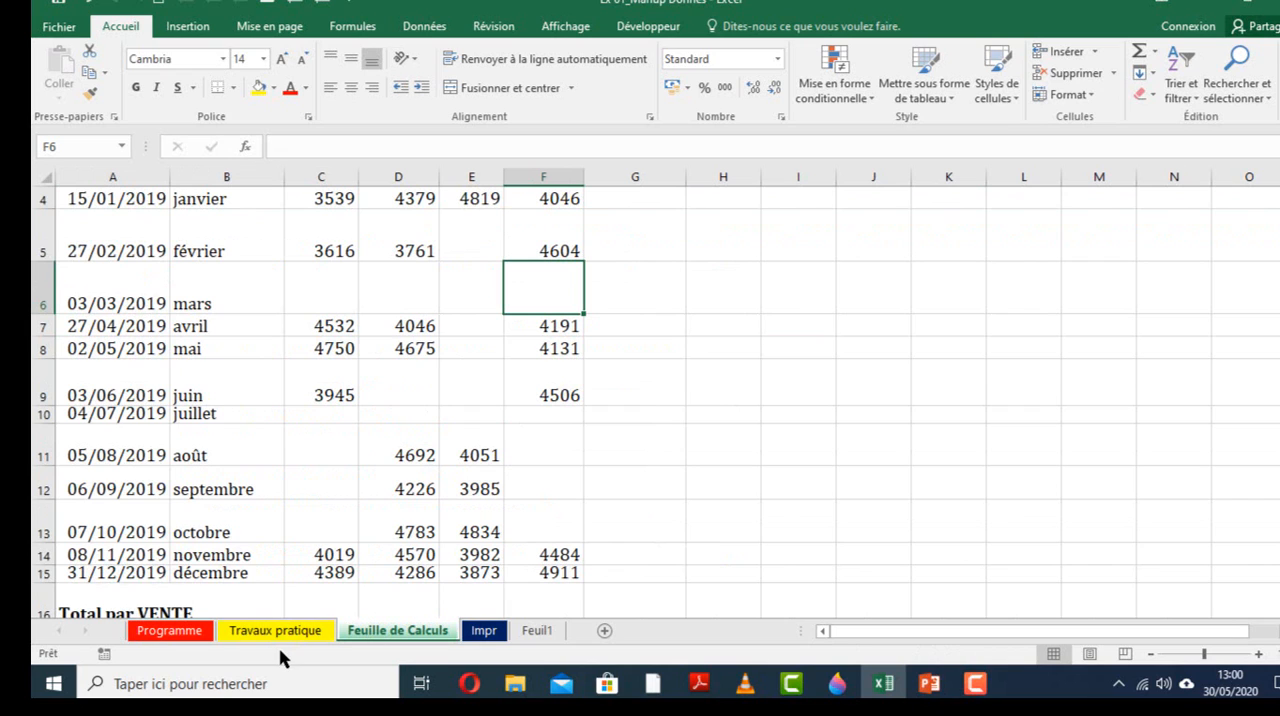
click(284, 632)
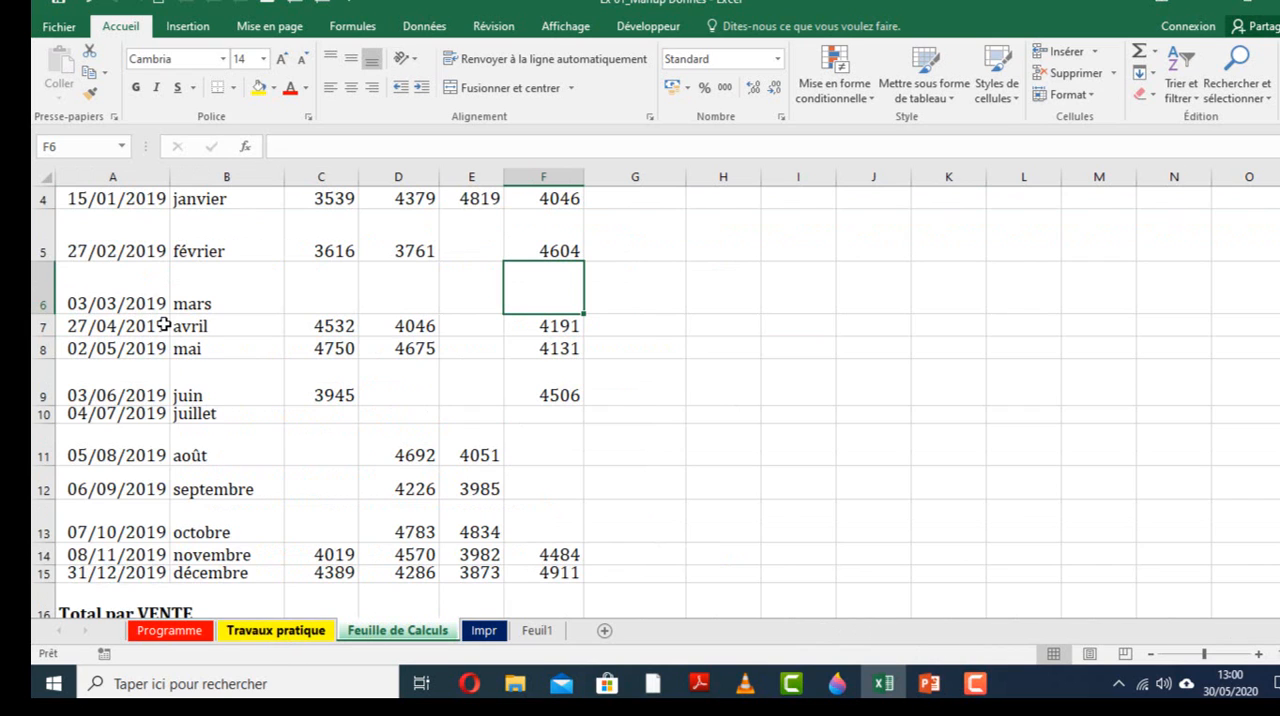
click(40, 325)
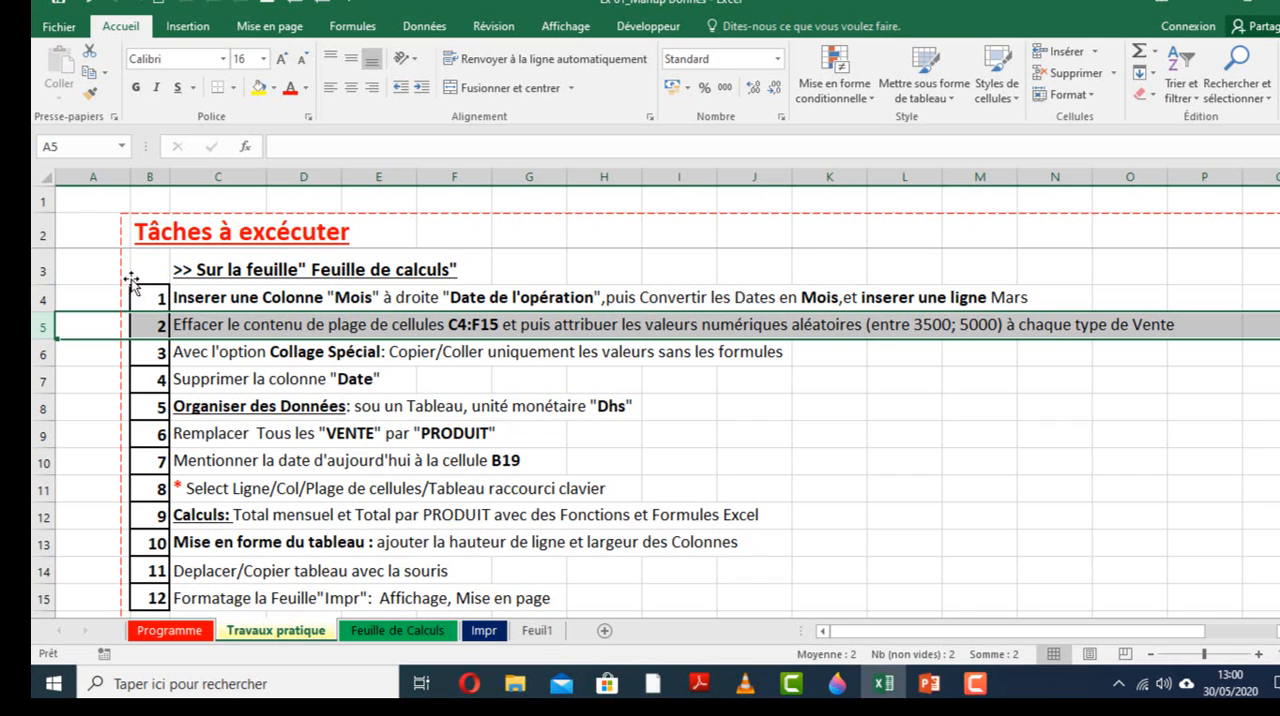
click(362, 638)
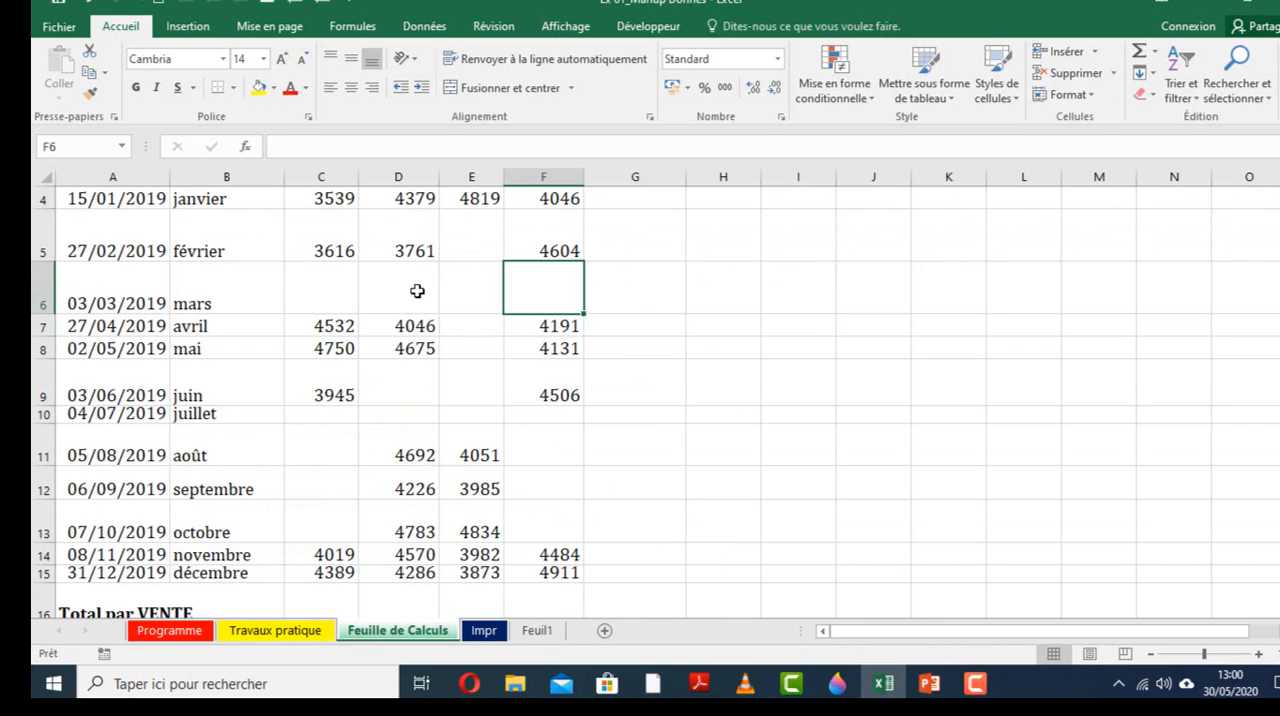
Step: Examine the VENTE A to VENTE D headers, row 4, column C and the sales range C4:F15
scroll(409, 320, up, 1)
drag(328, 220, 531, 216)
click(334, 257)
drag(334, 257, 543, 254)
click(304, 254)
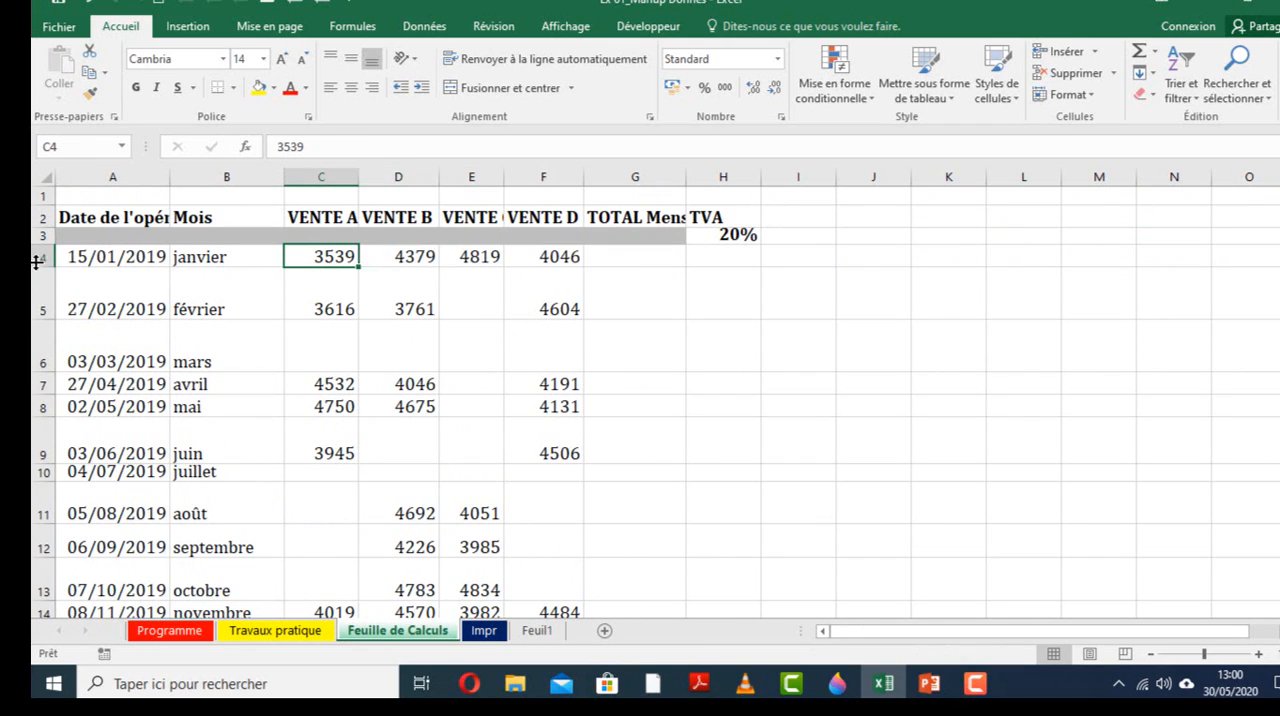
click(35, 257)
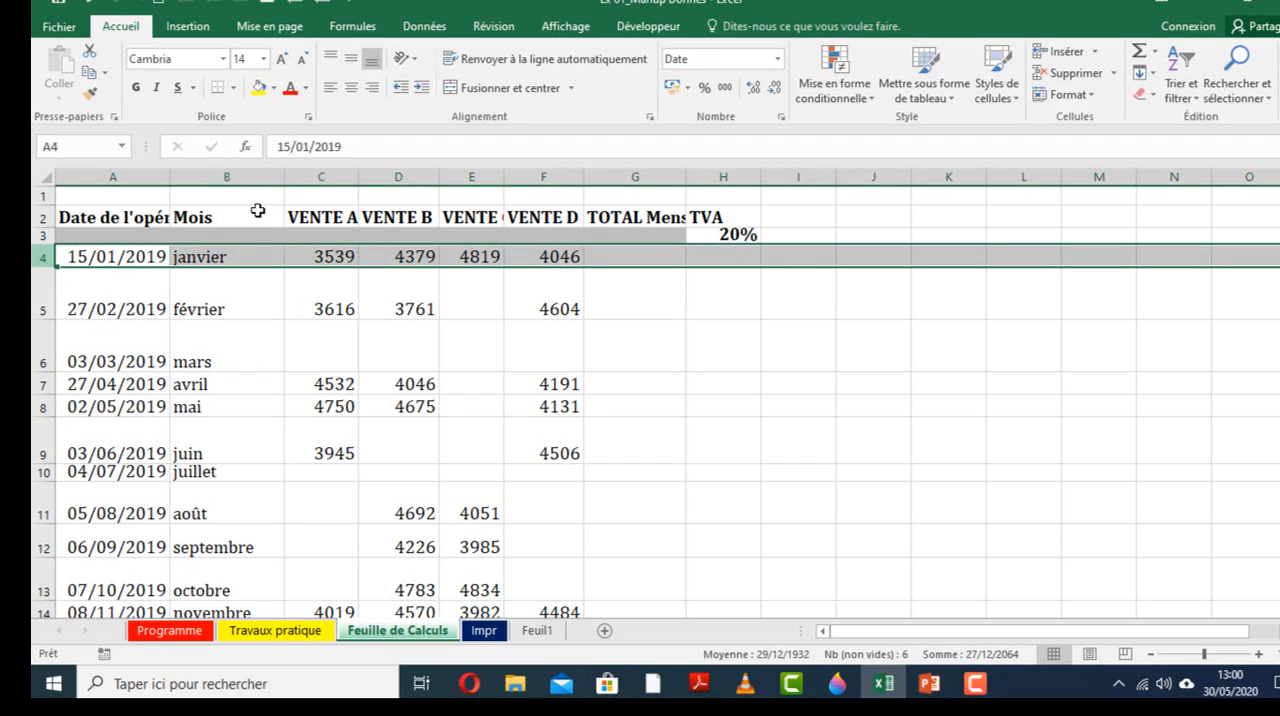
click(327, 176)
click(40, 256)
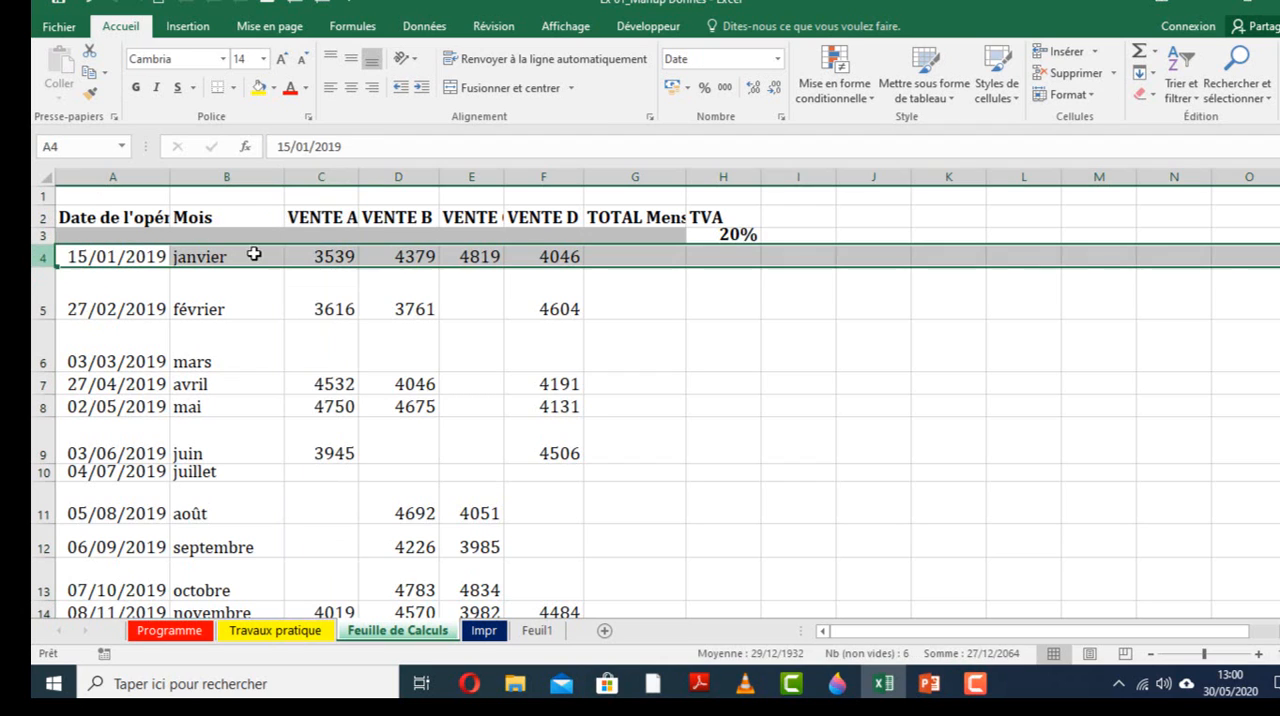
click(323, 256)
drag(323, 256, 571, 548)
scroll(571, 544, up, 2)
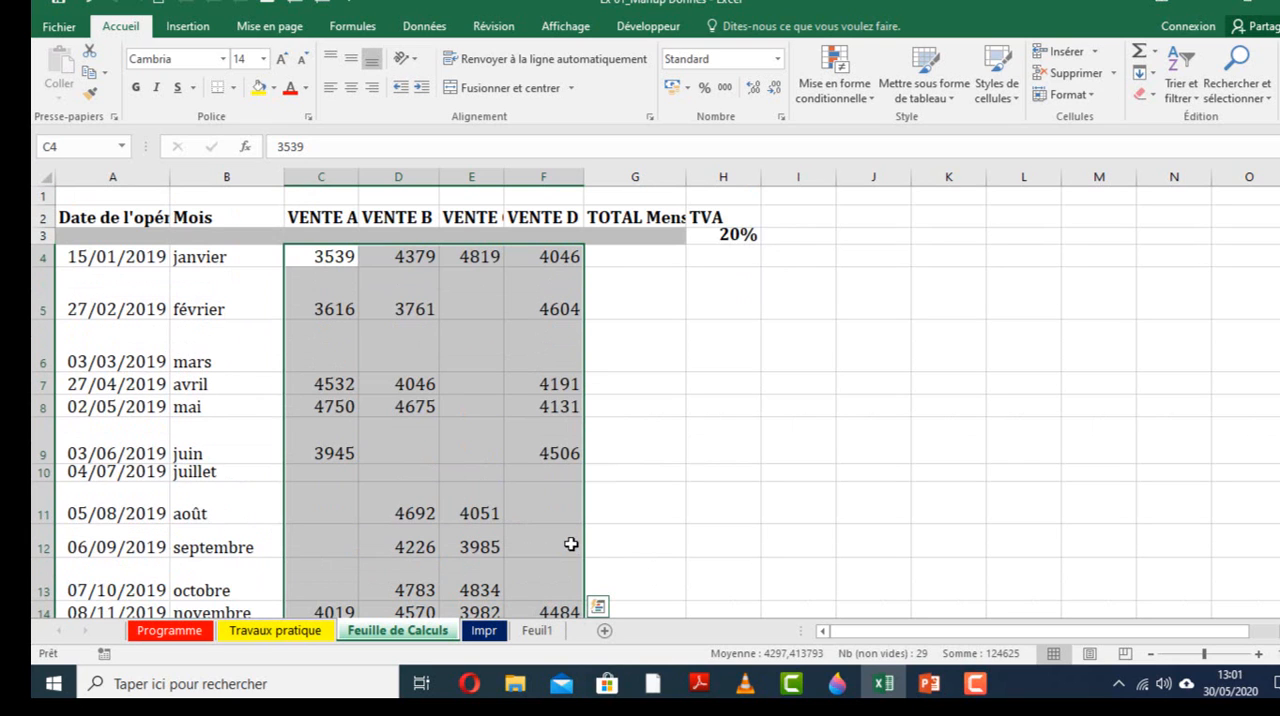
Step: Clear the January sales values in C4, D4, E4 and F4 one cell at a time
click(336, 257)
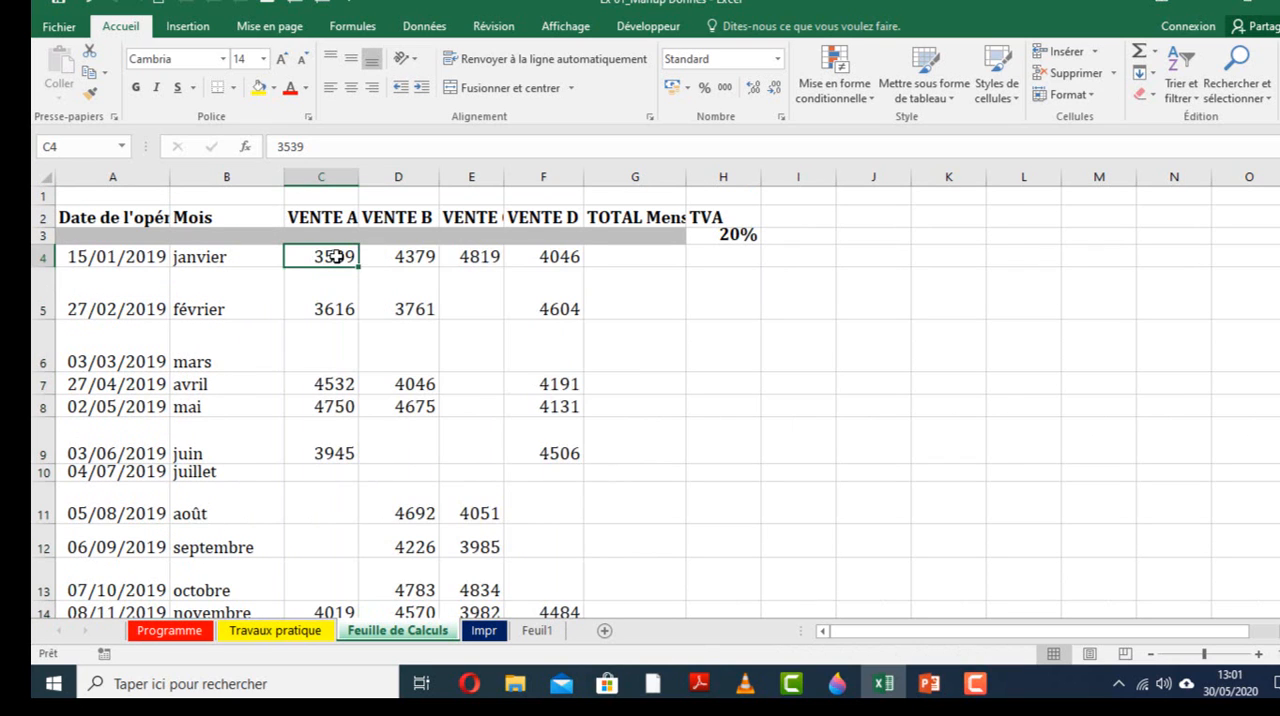
key(Delete)
click(408, 257)
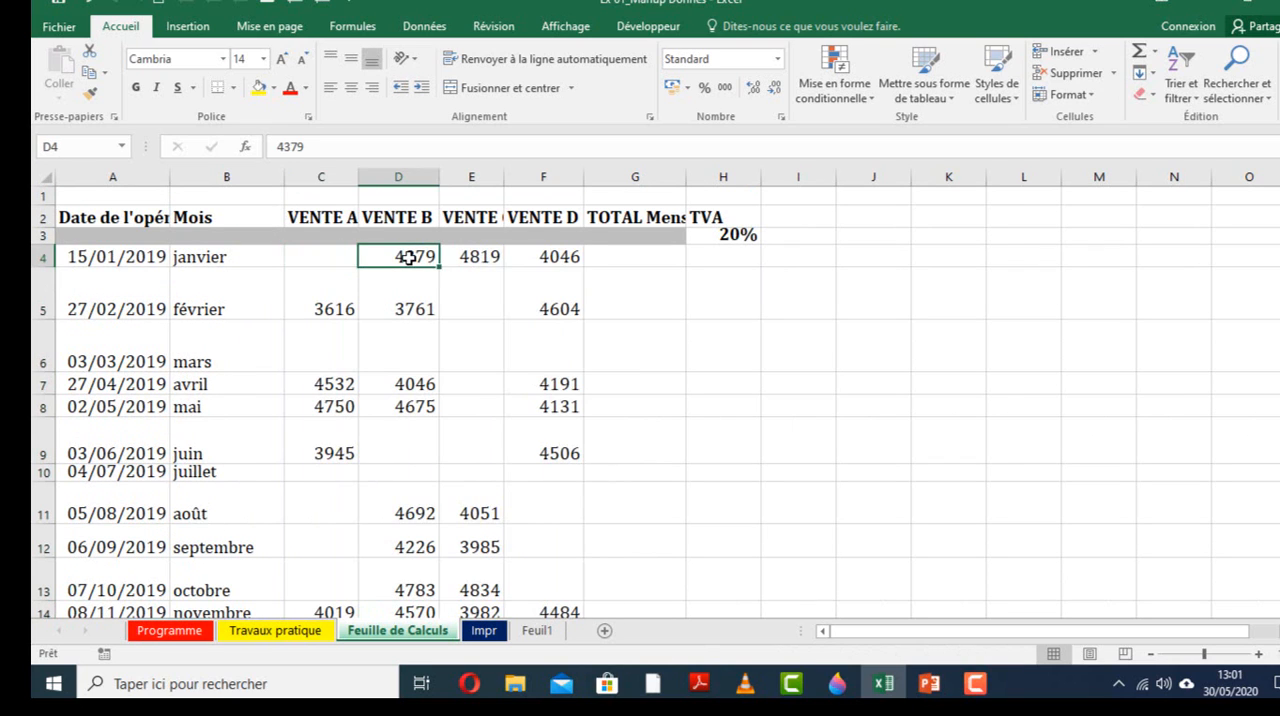
key(Delete)
click(462, 257)
key(Delete)
click(543, 257)
key(Delete)
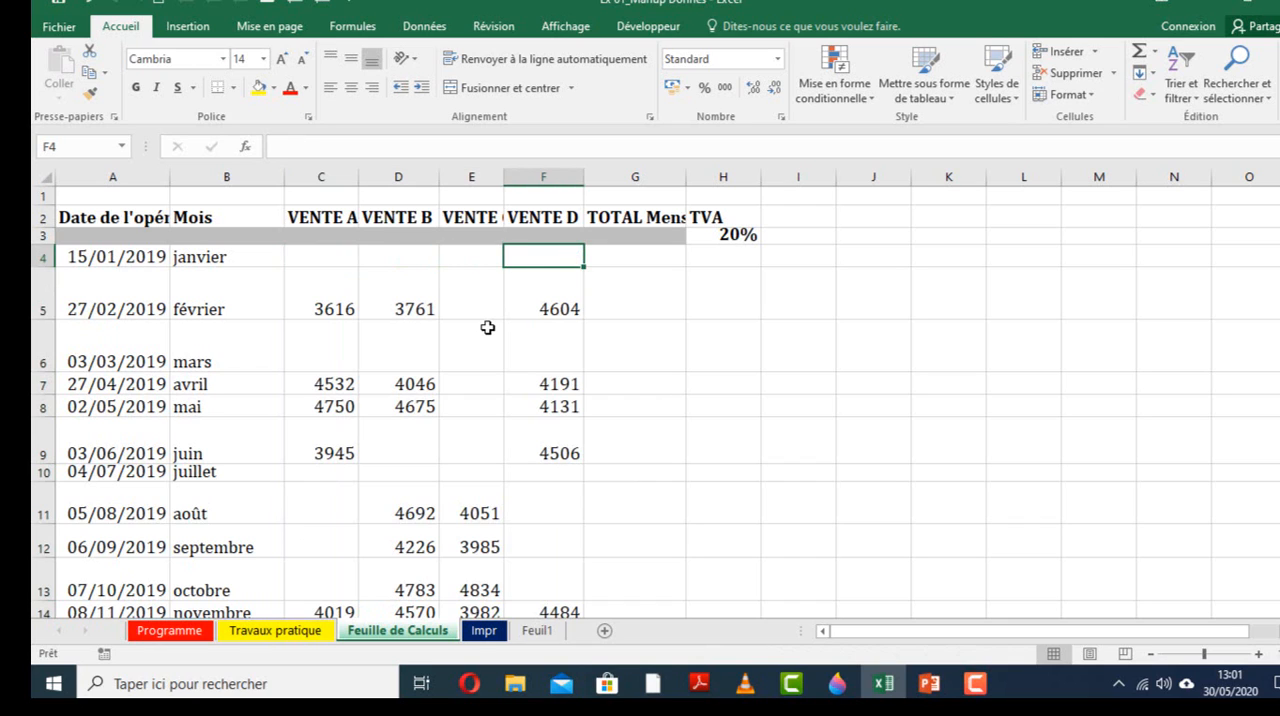
Step: Select the whole sales range C4:F15 and clear its contents
click(489, 330)
drag(314, 257, 575, 312)
drag(540, 641, 543, 537)
scroll(540, 528, up, 2)
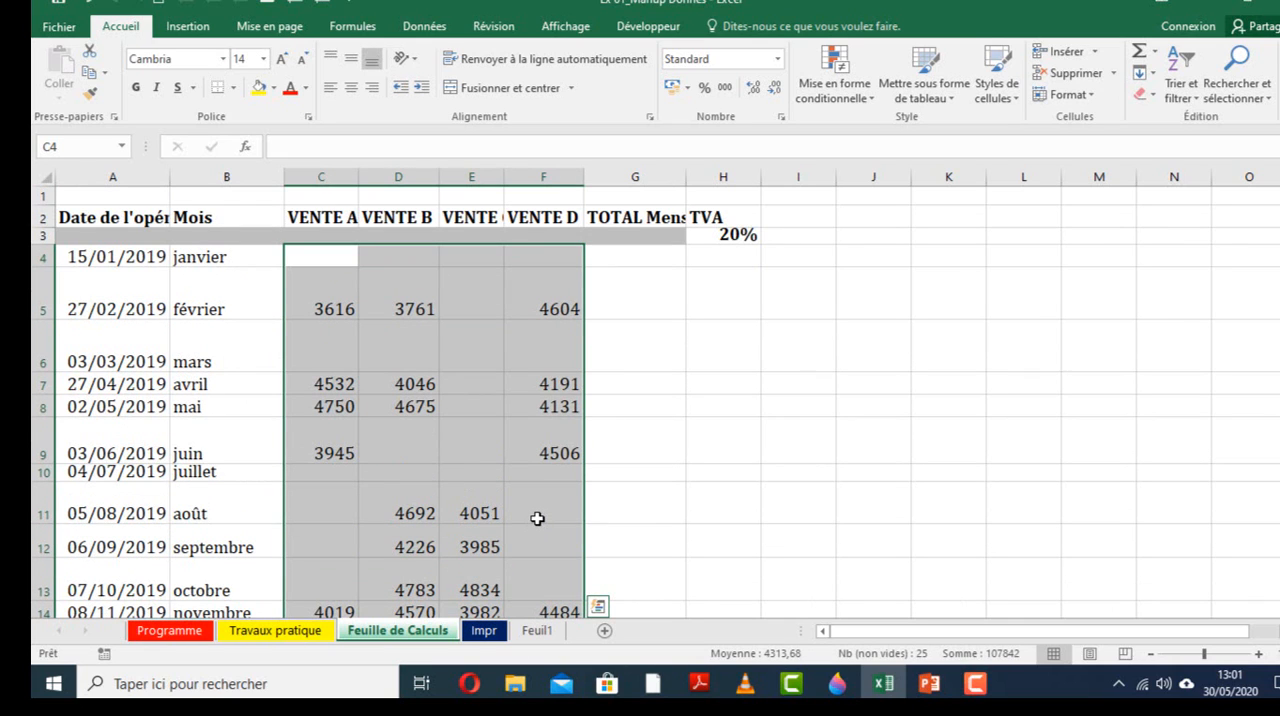
key(Delete)
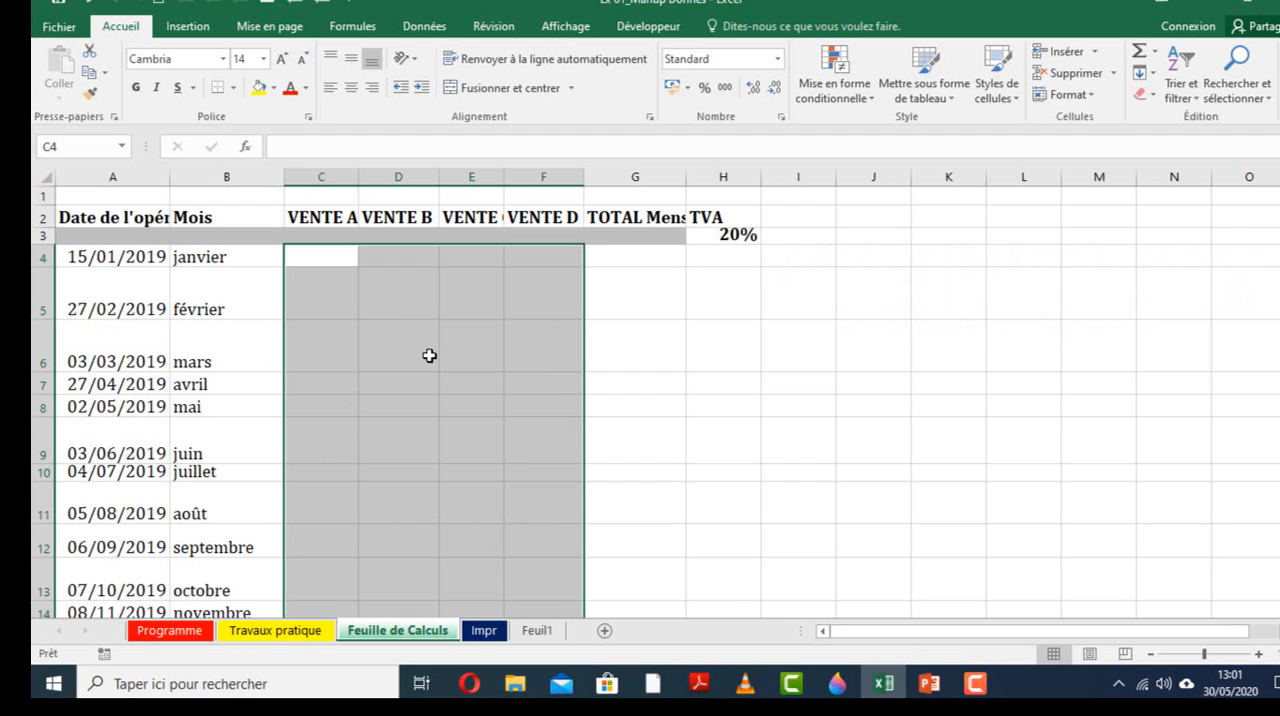
Step: Fill the whole selected range C4:F15 with the formula +ALEA.ENTRE.BORNES(3500;5000)
text(+ALE)
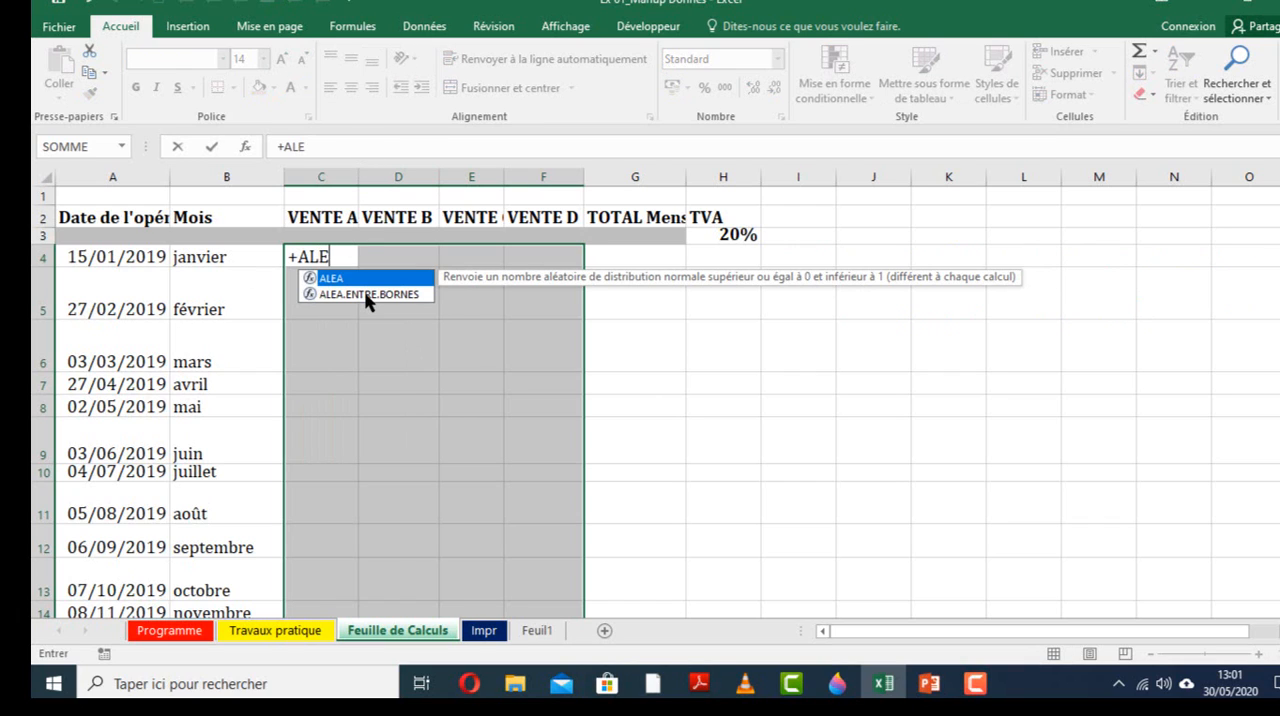
click(366, 295)
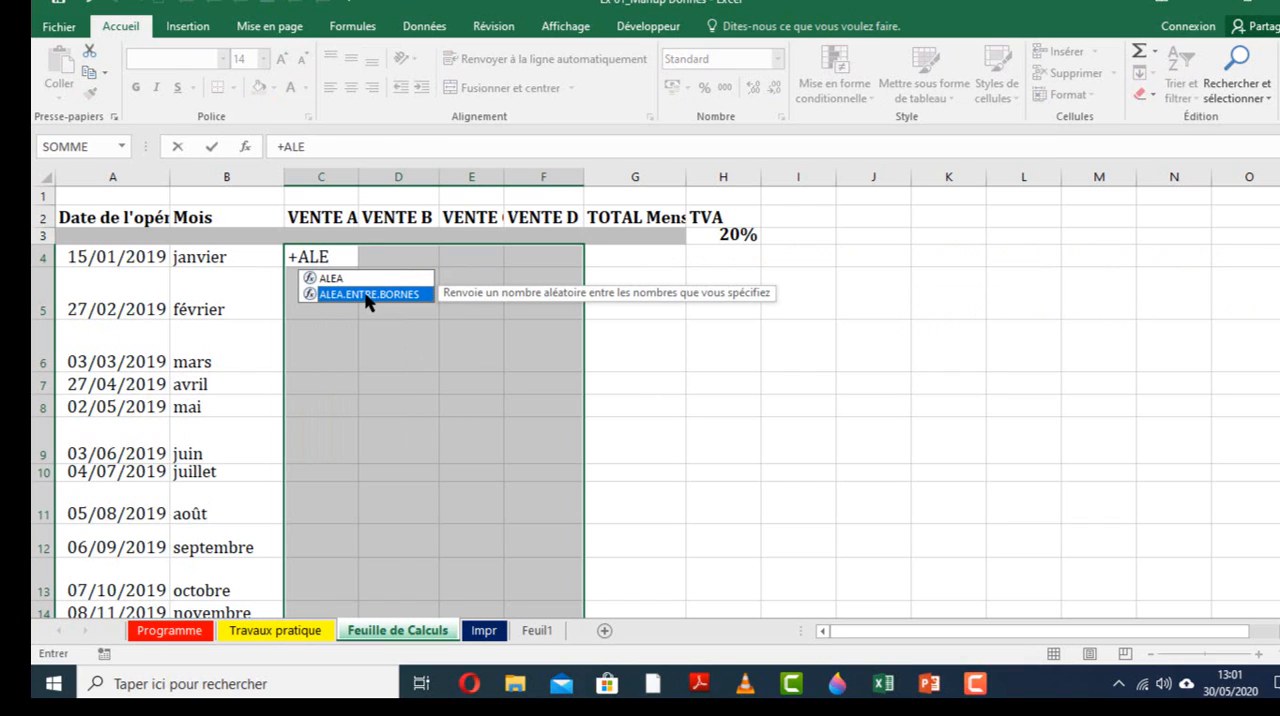
double_click(366, 295)
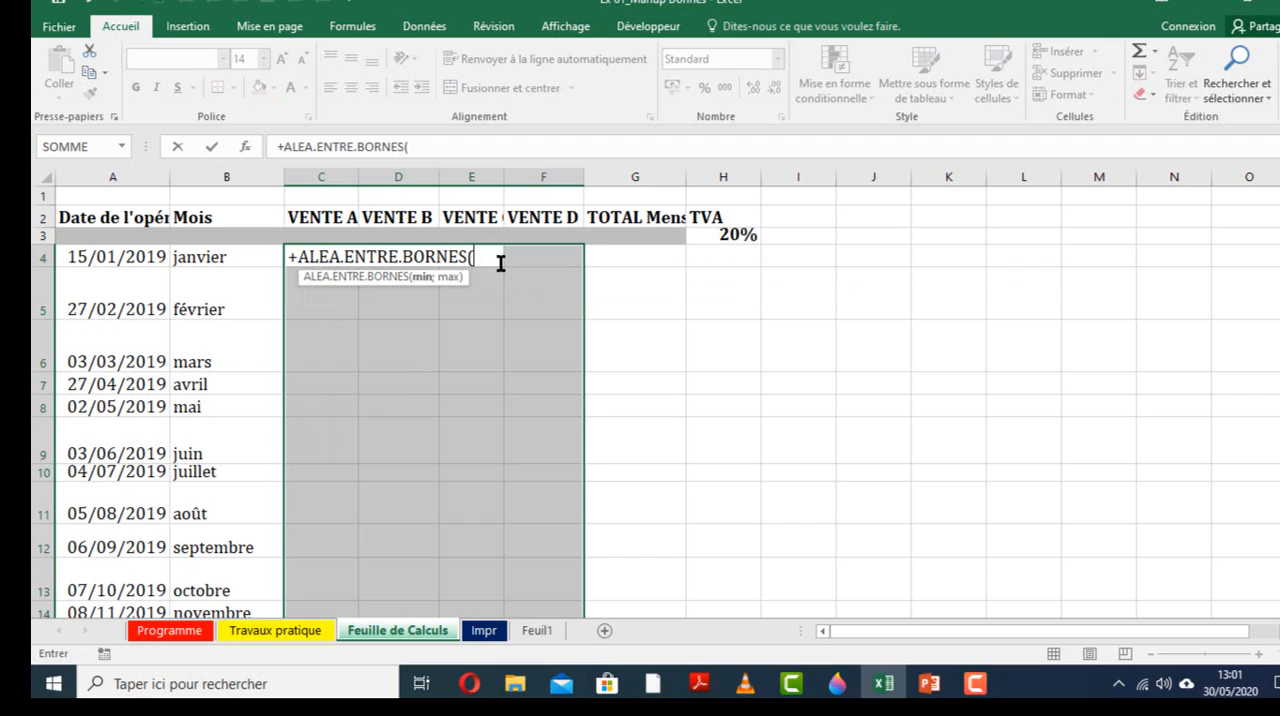
text(3500)
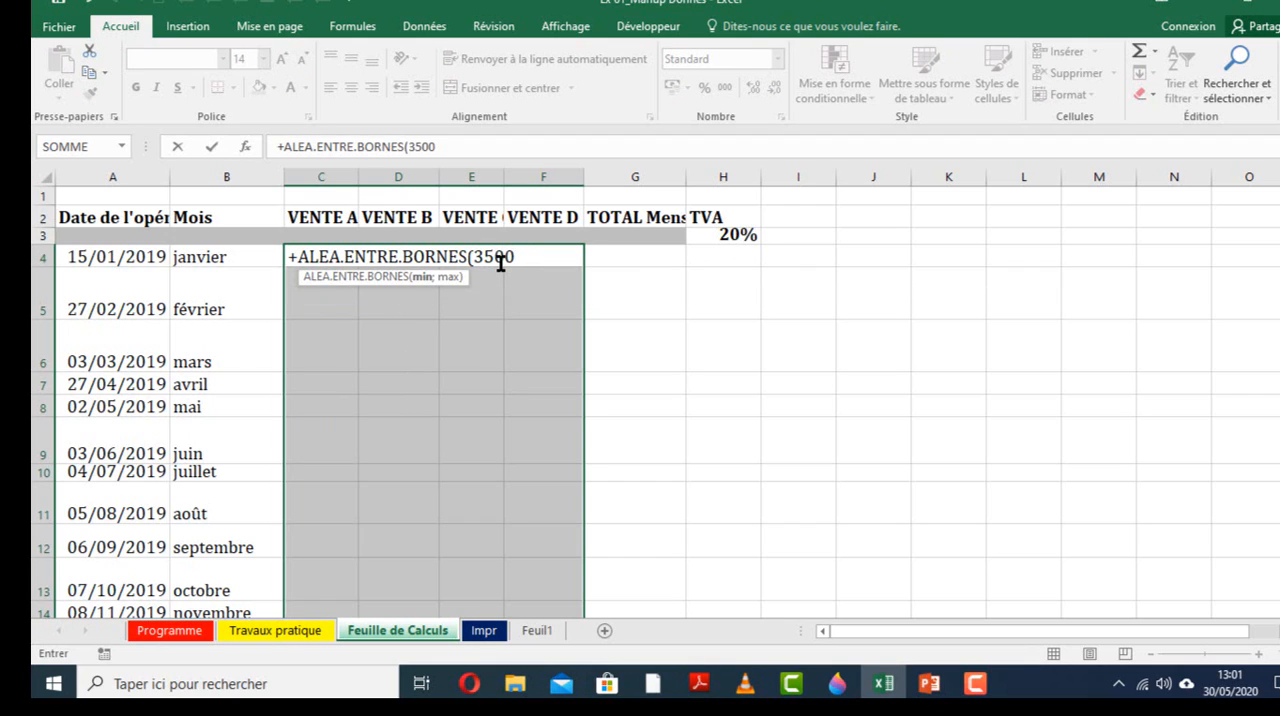
text(;5000)
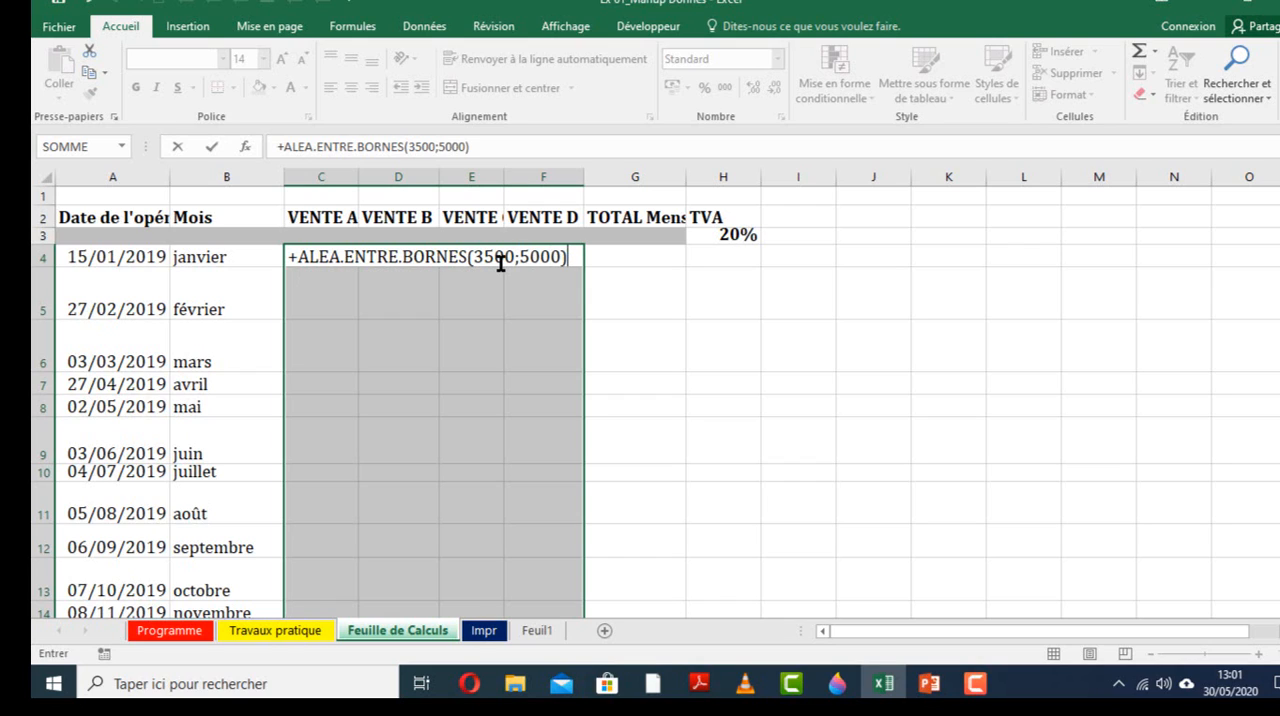
key(ctrl+Return)
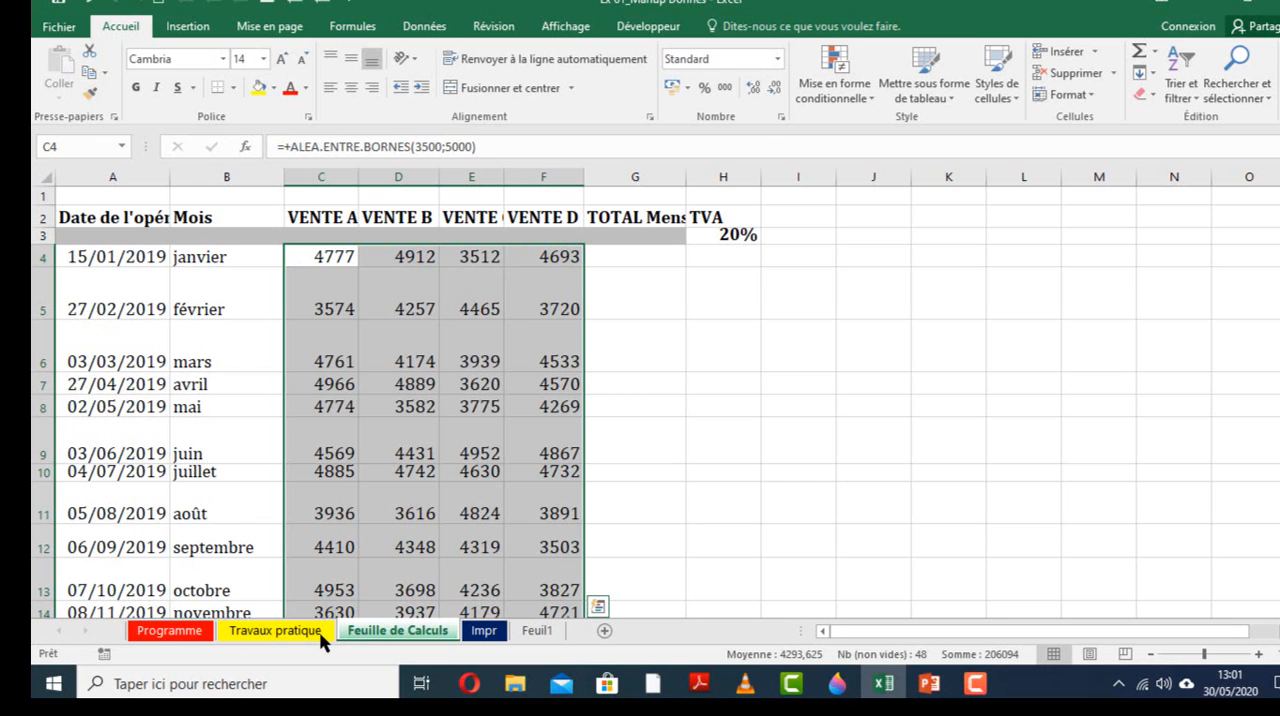
Step: Check task 3 on the Travaux pratique sheet, and return to the Feuille de Calculs sheet
key(ctrl+Page_Up)
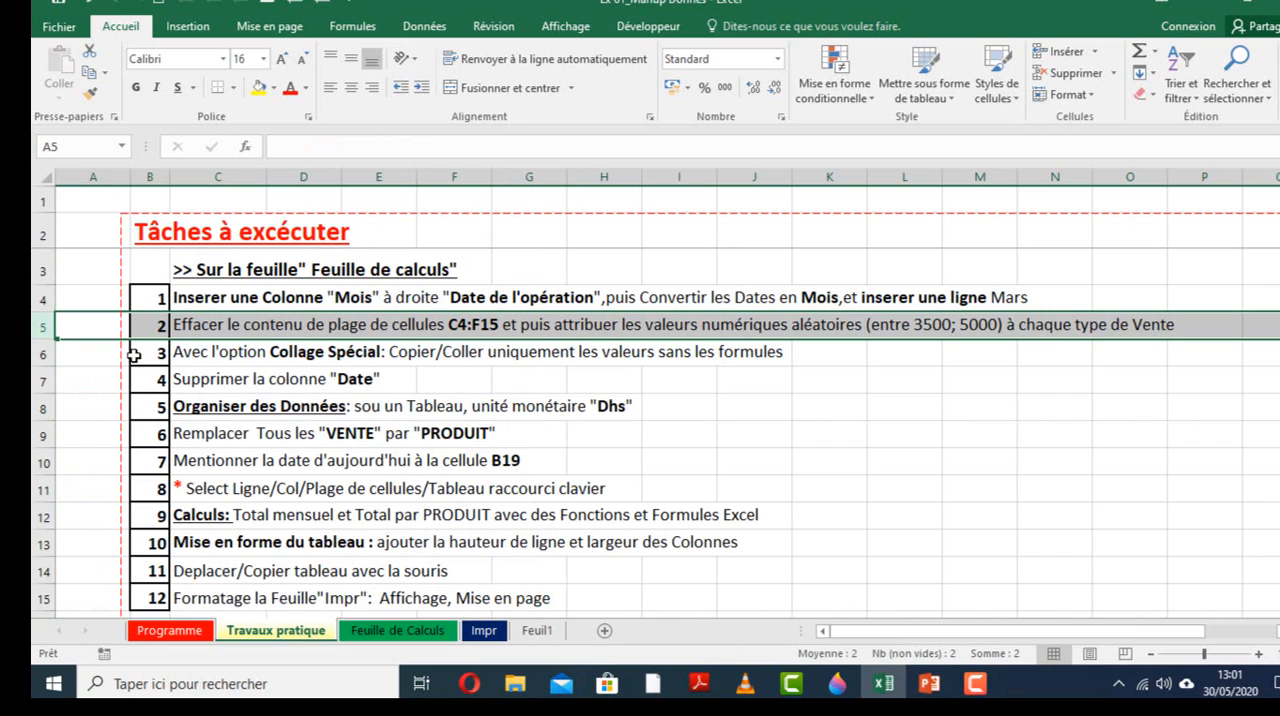
click(40, 354)
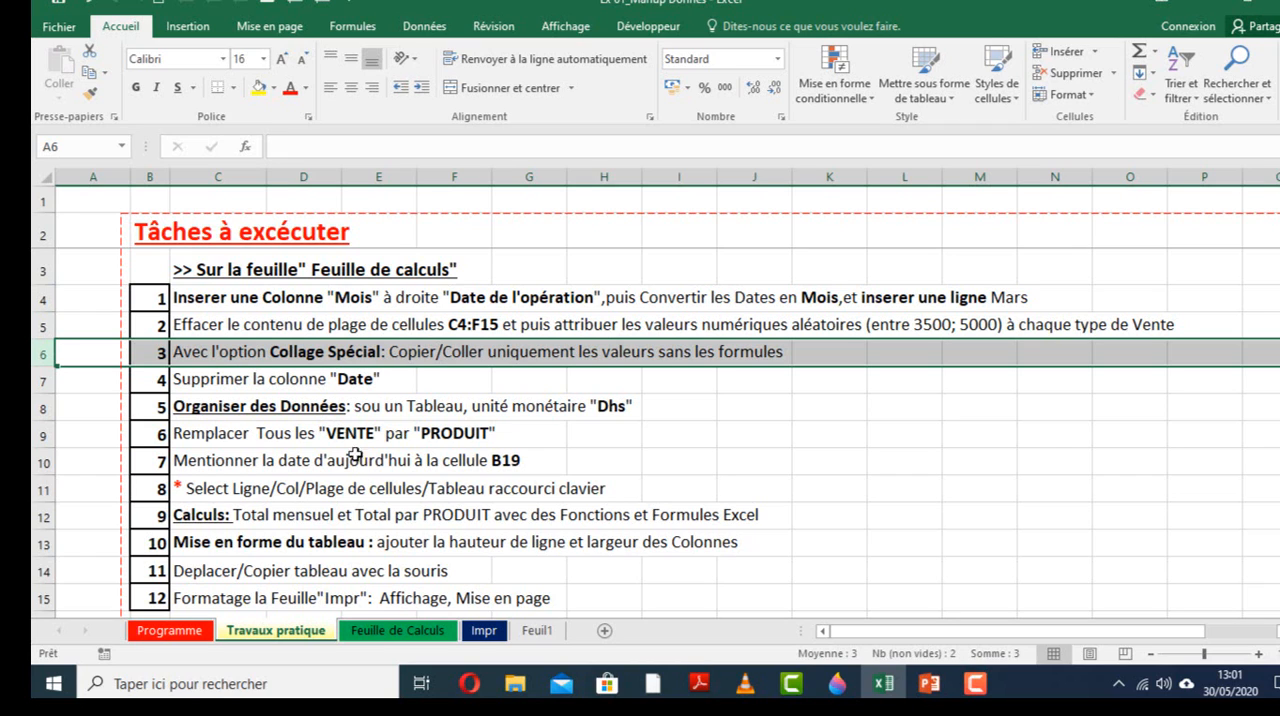
key(ctrl+Page_Down)
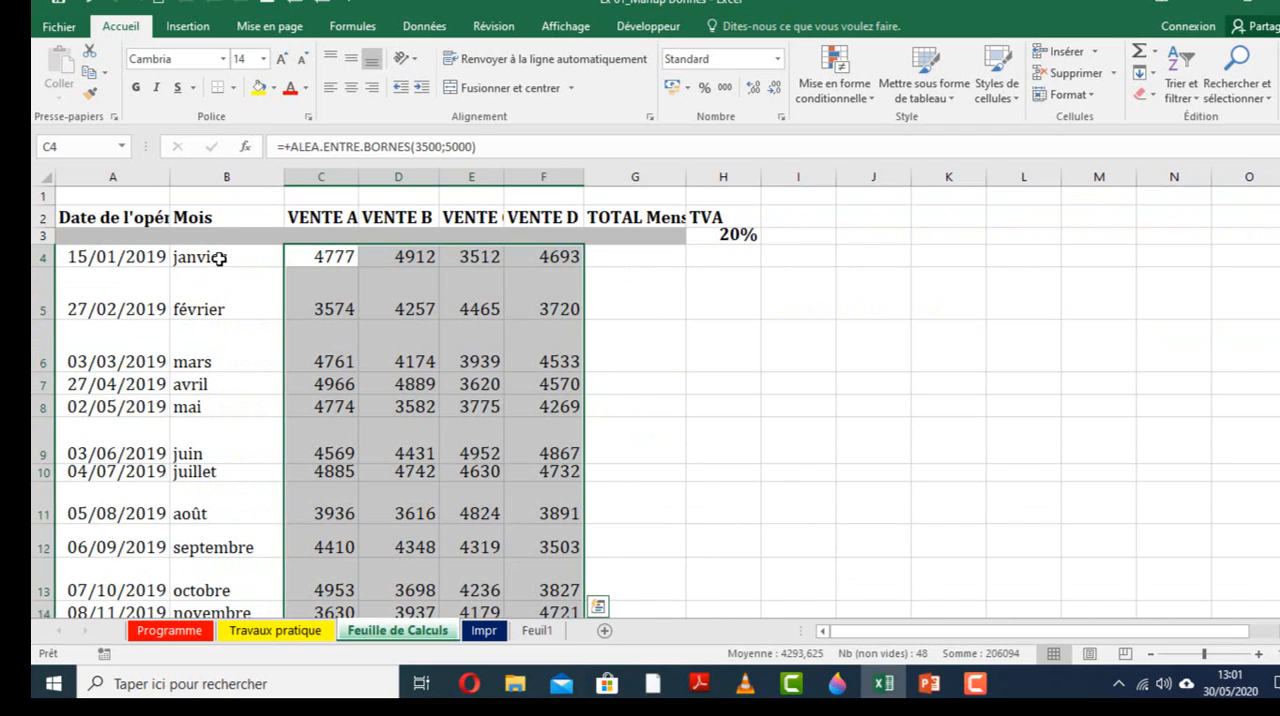
Step: Examine the formulas behind the first Mois cells in column B and the January VENTE A value in C4
click(219, 258)
key(Down)
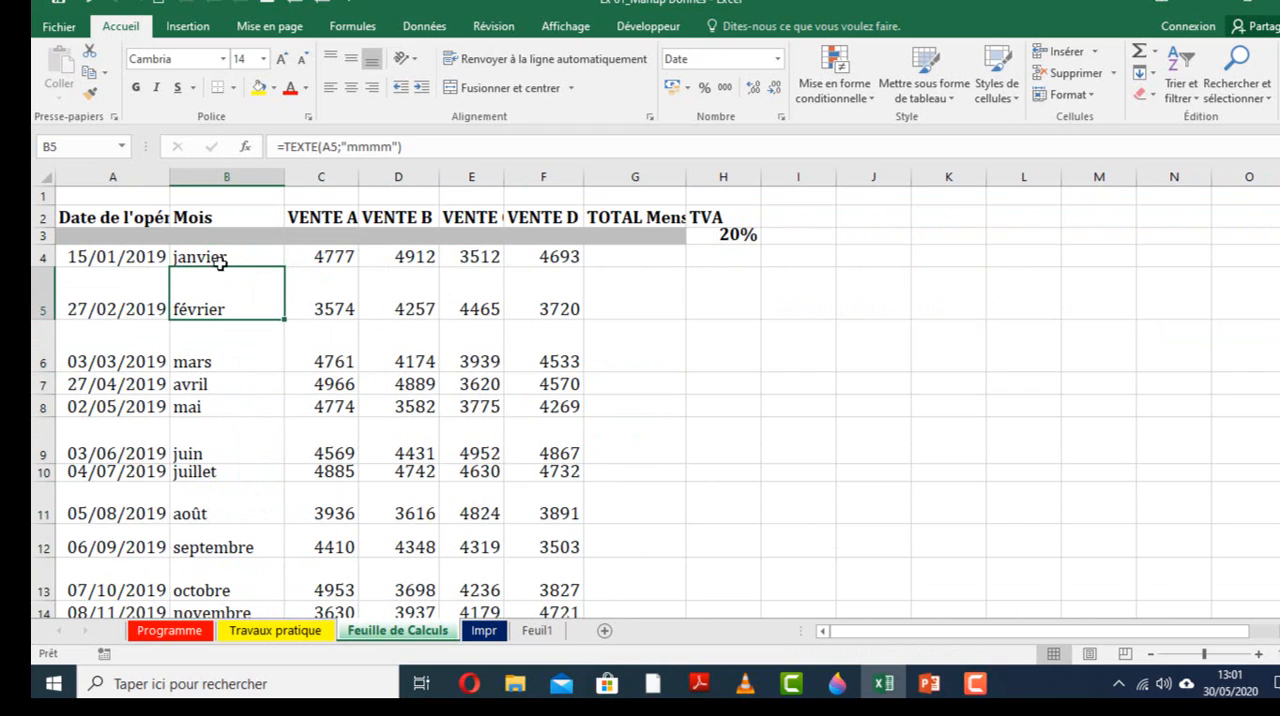
click(233, 257)
click(233, 286)
key(Down)
click(229, 304)
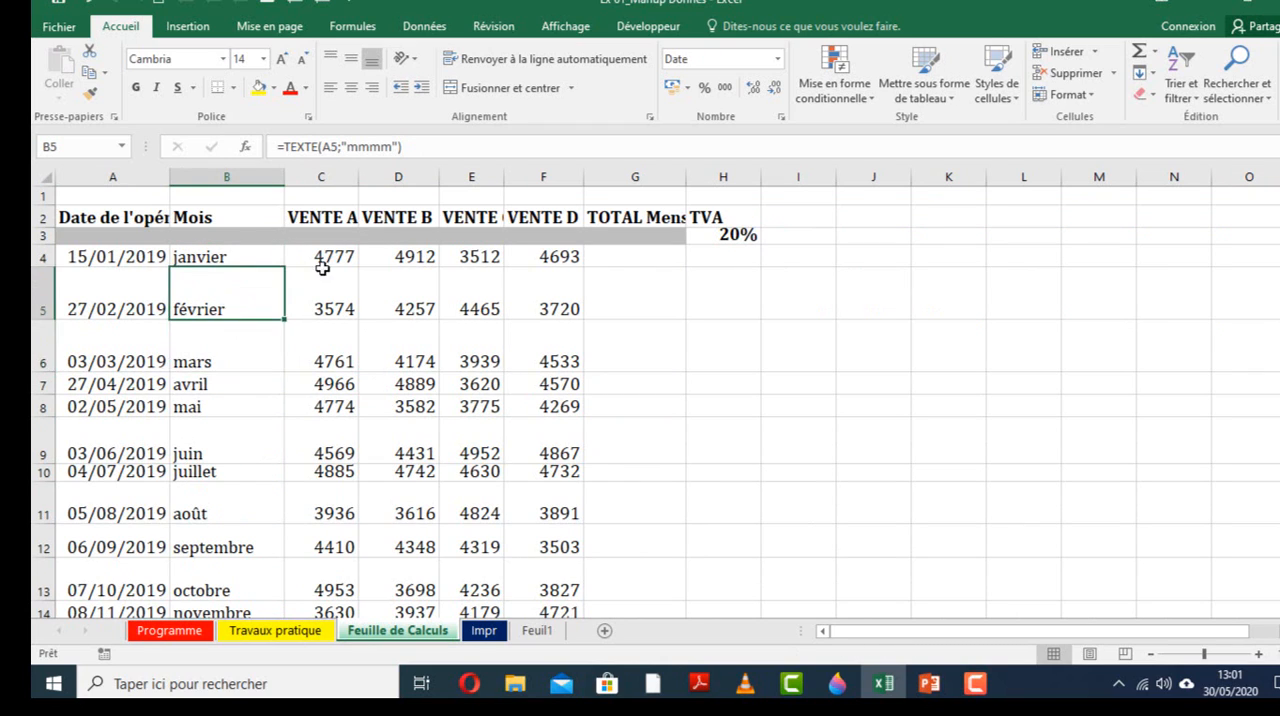
click(230, 256)
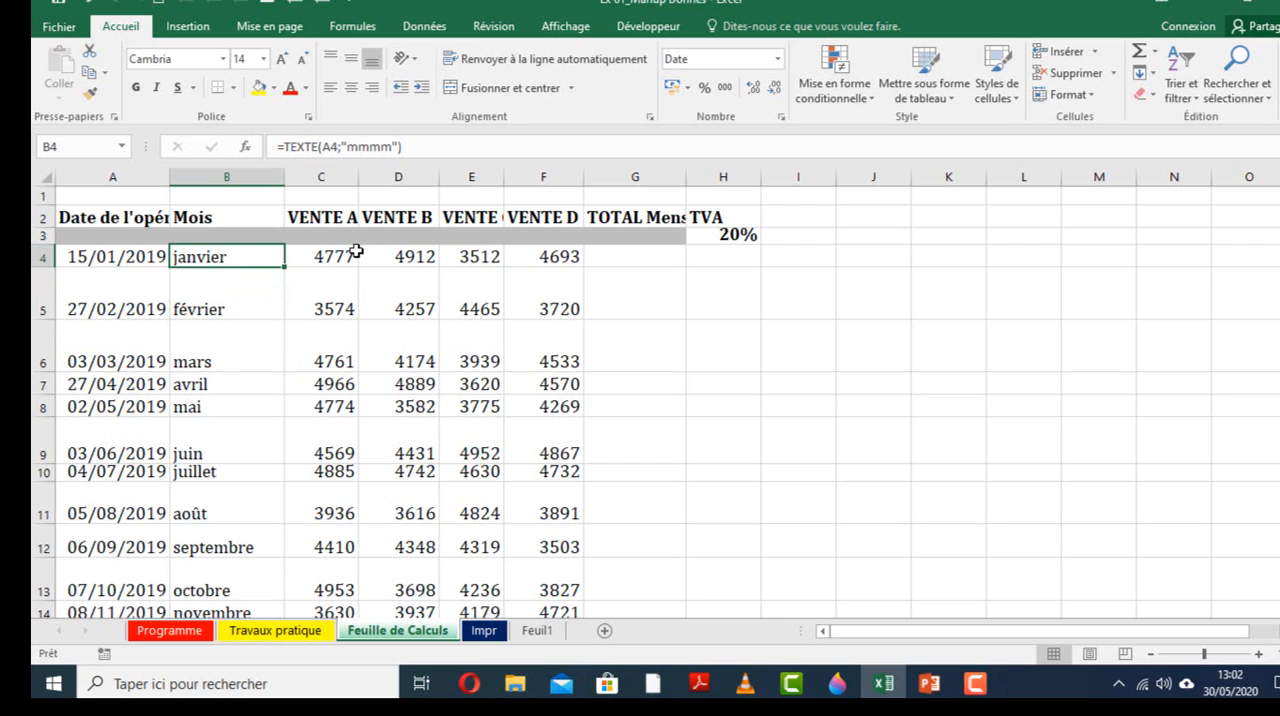
click(319, 258)
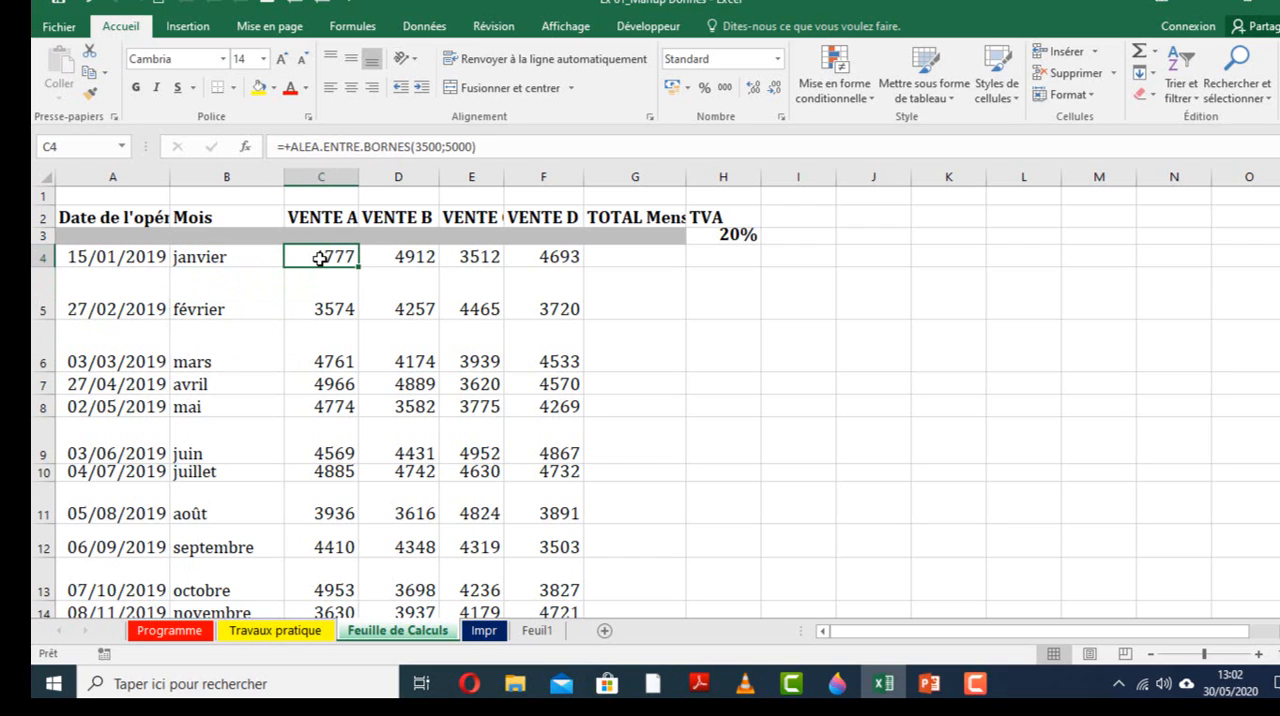
Step: Copy B4:F15 and paste it back over the same range as values only, then check the contents of B4 and C4
click(205, 257)
drag(211, 255, 566, 552)
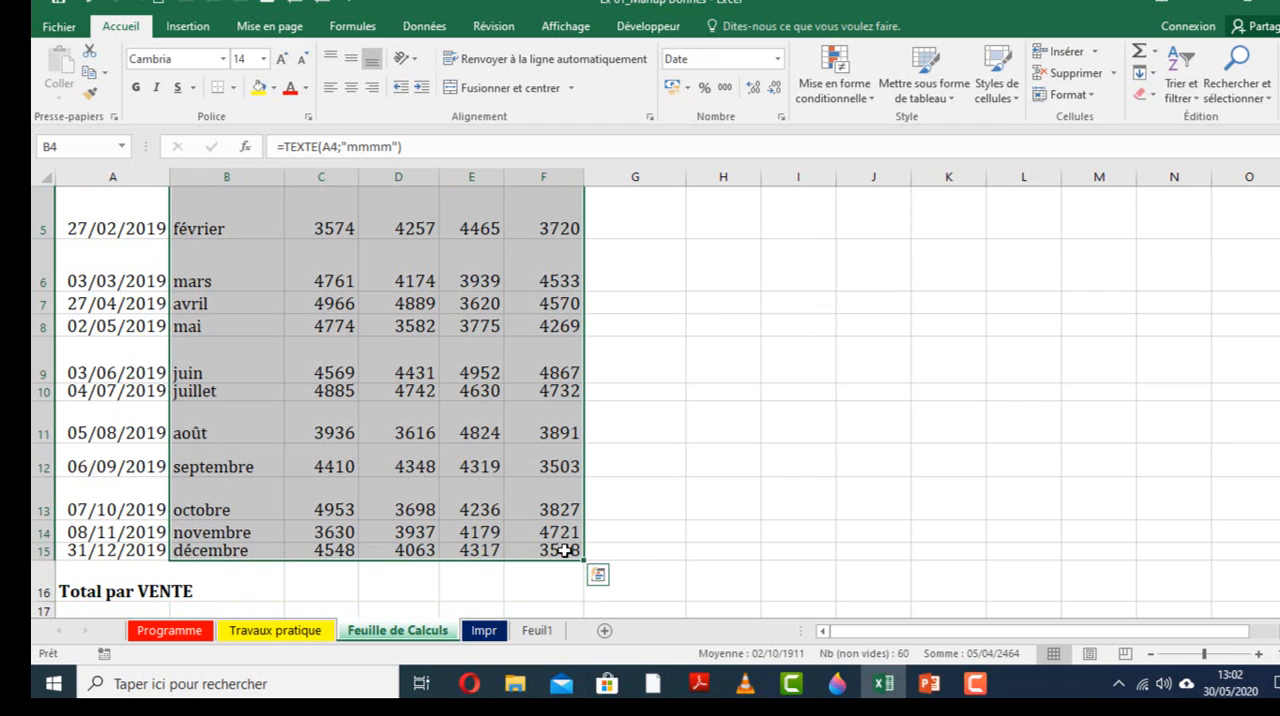
key(ctrl+c)
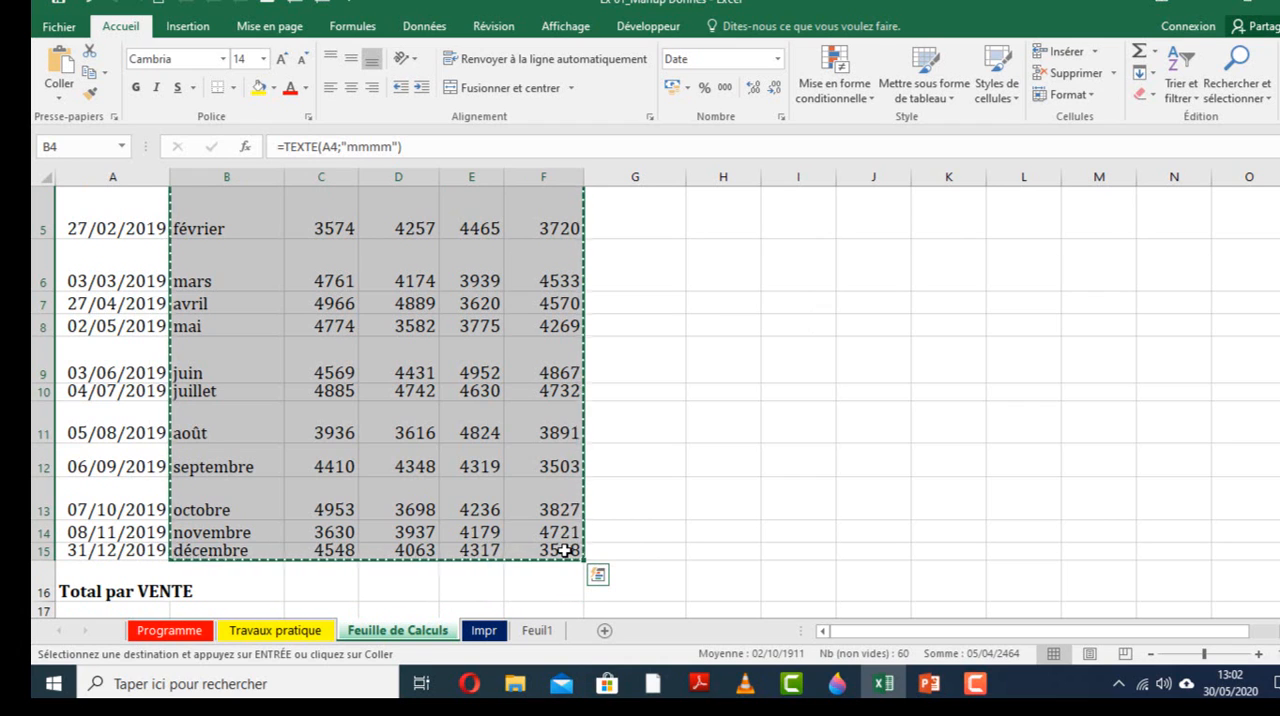
scroll(505, 408, up, 2)
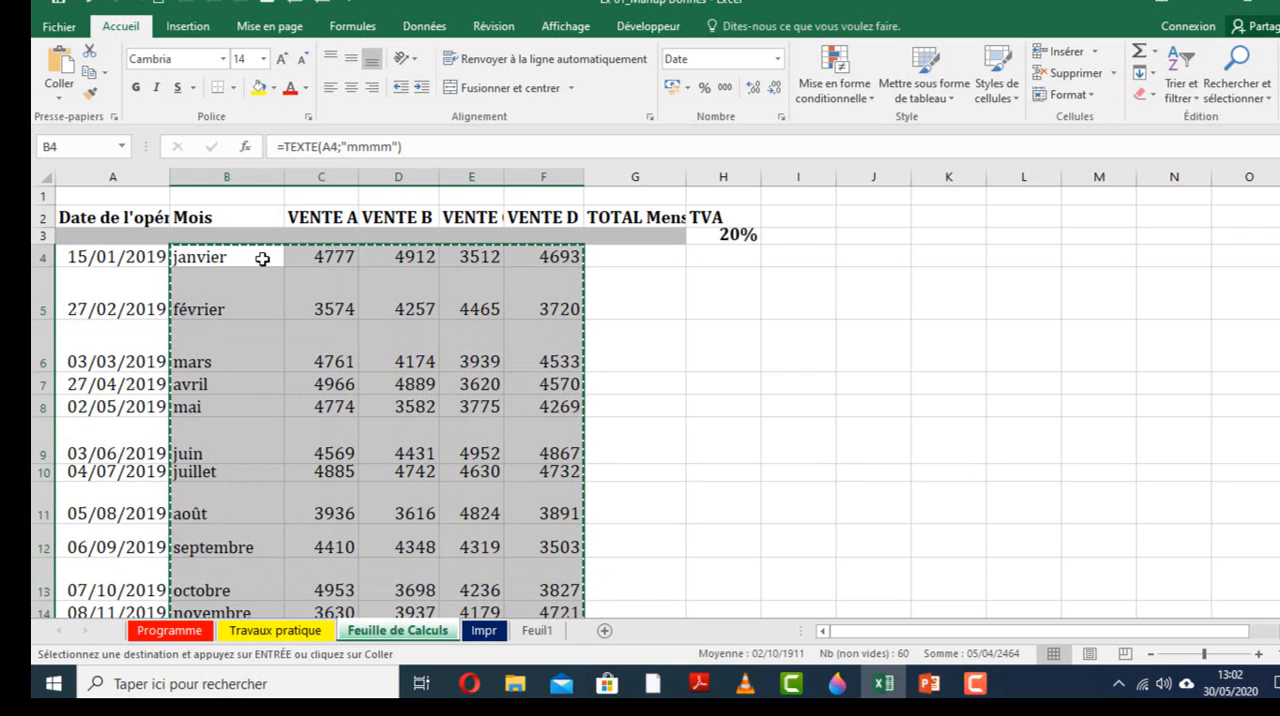
right_click(262, 258)
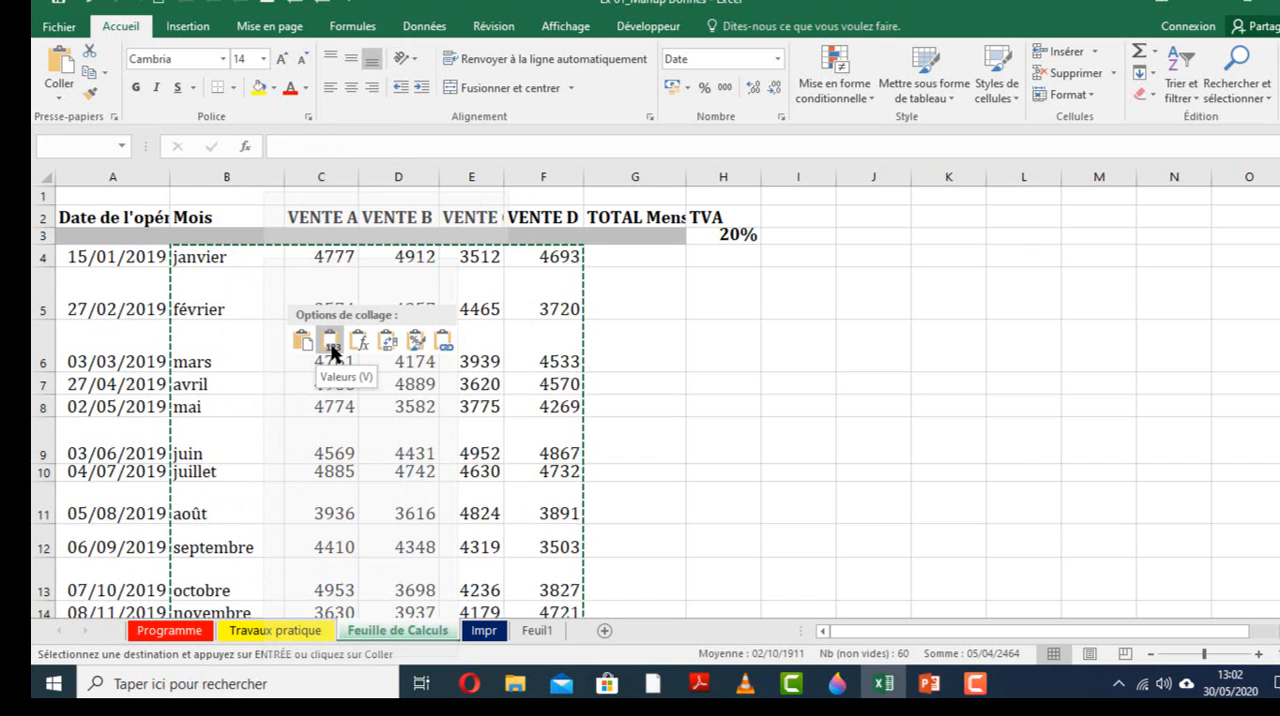
click(333, 351)
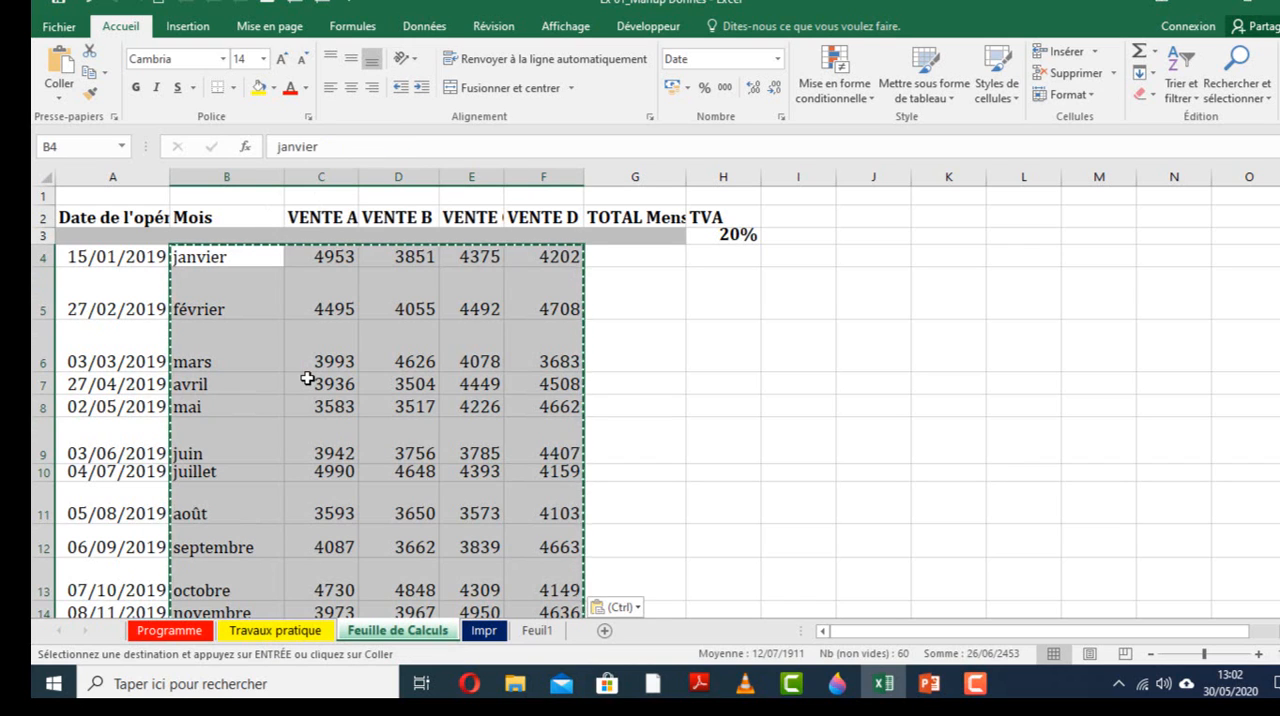
key(Escape)
click(263, 252)
click(340, 258)
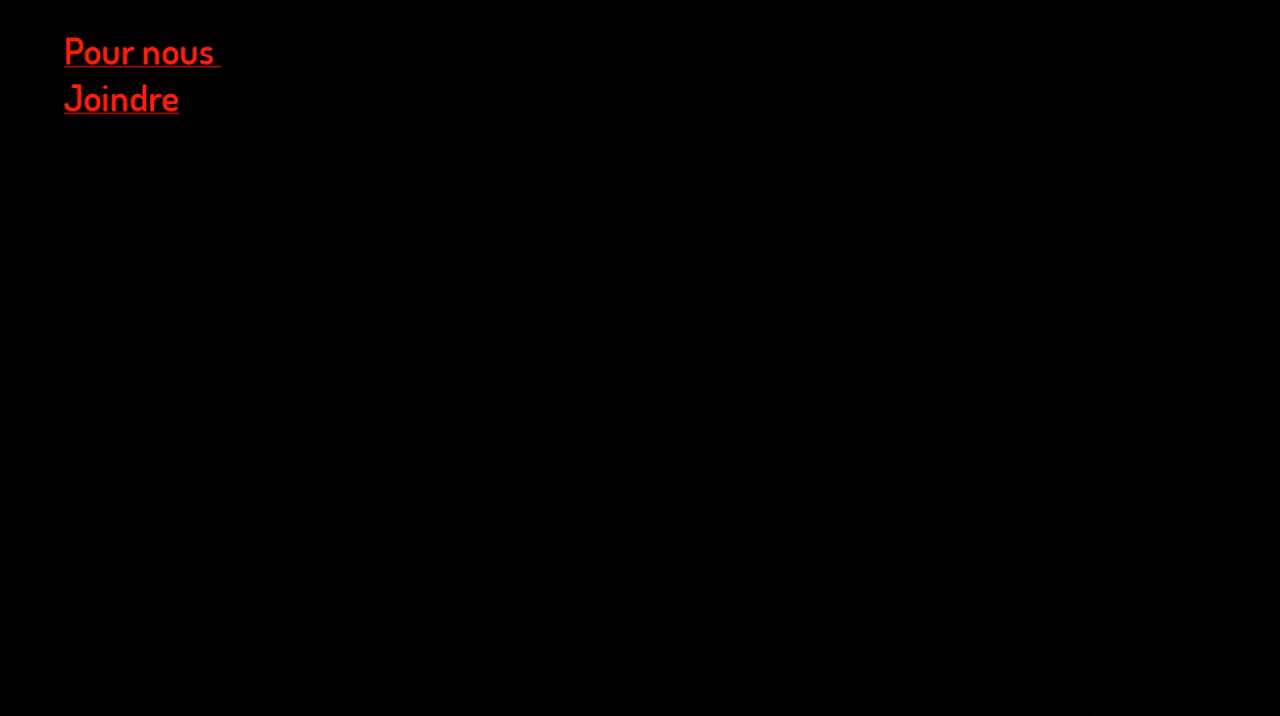